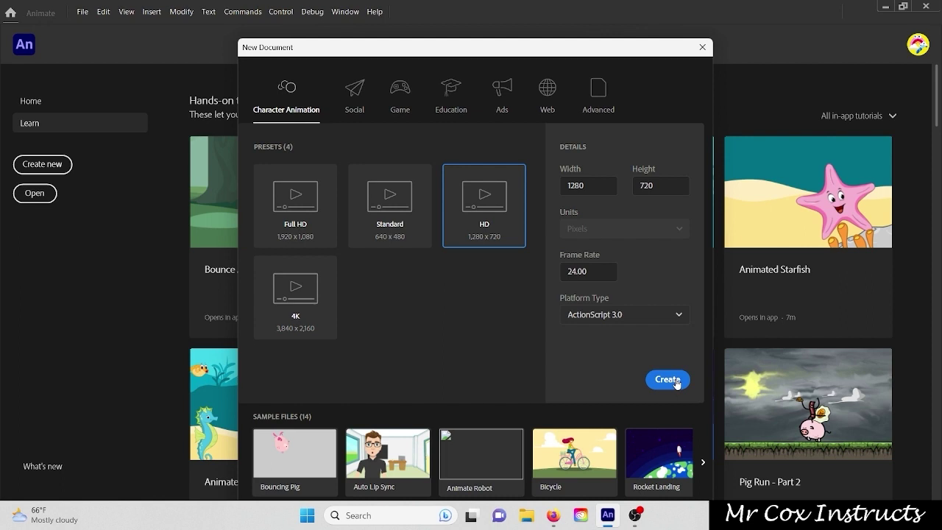
# Create an HD 1280 x 720 ActionScript 3.0 document at 24 fps and set the stage magnification to 60%.
pyautogui.click(675, 383)
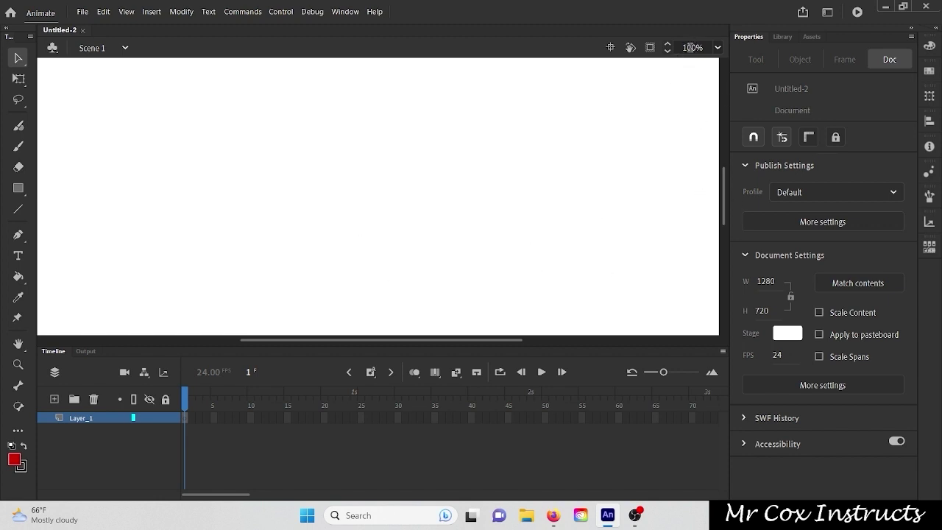
pyautogui.moveTo(694, 47); pyautogui.dragTo(675, 47)
pyautogui.click(716, 48)
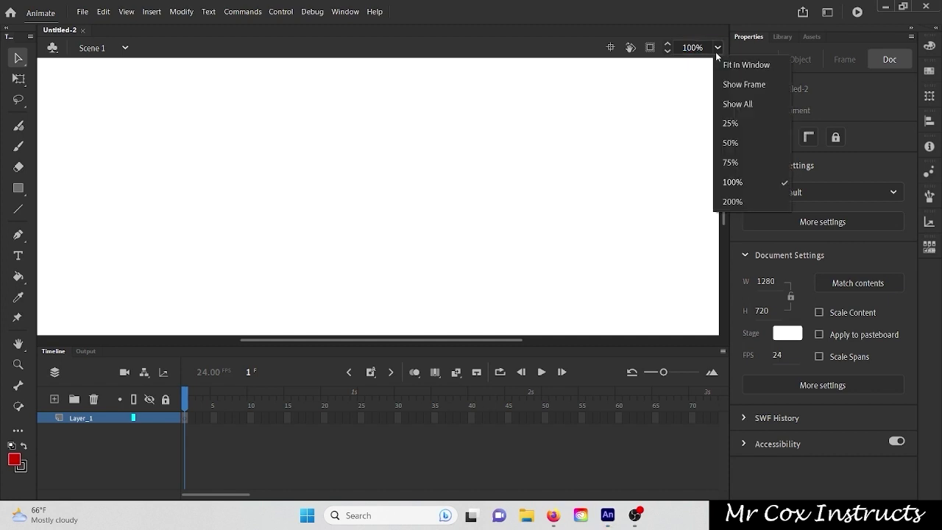
pyautogui.click(729, 162)
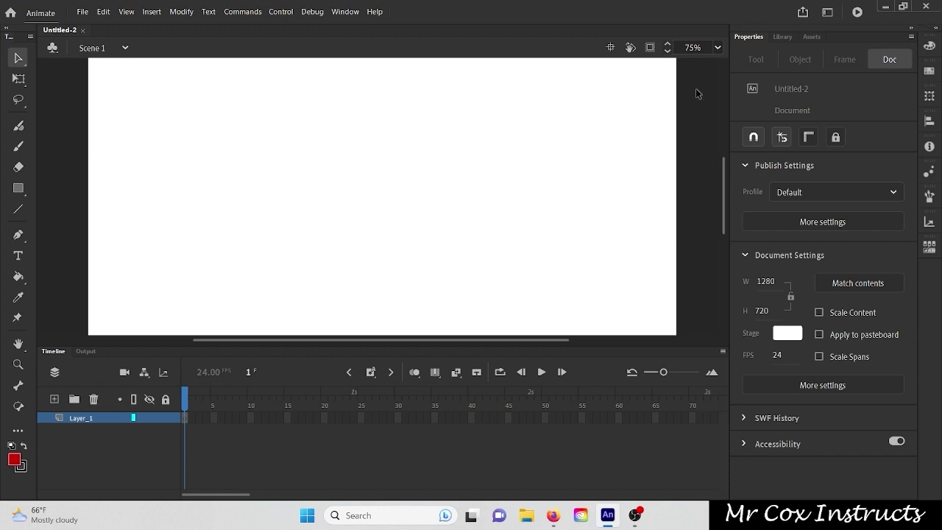
pyautogui.click(717, 48)
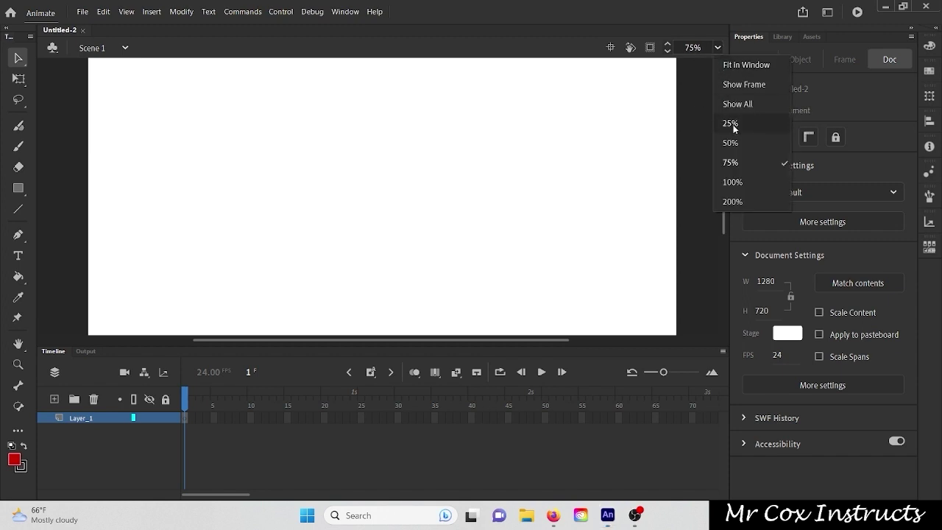
pyautogui.click(736, 151)
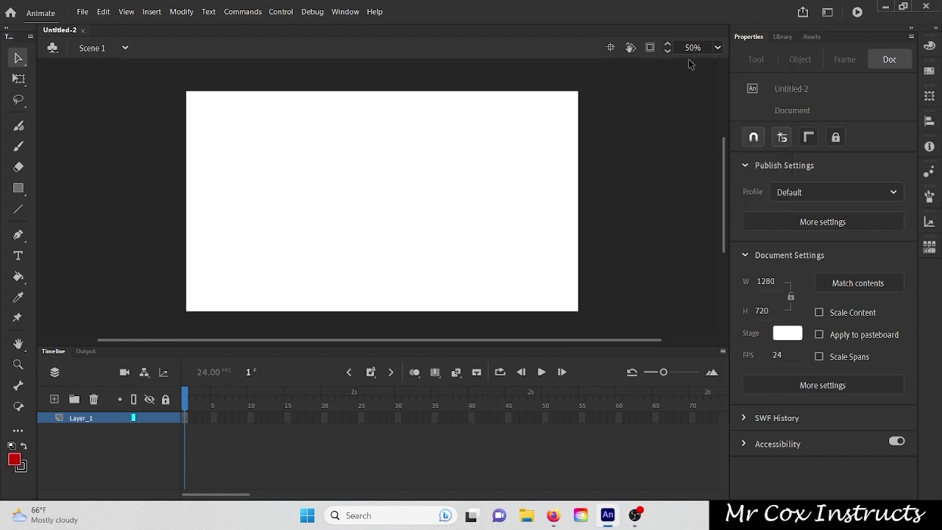
pyautogui.doubleClick(692, 48)
pyautogui.write('60')
pyautogui.press('Return')
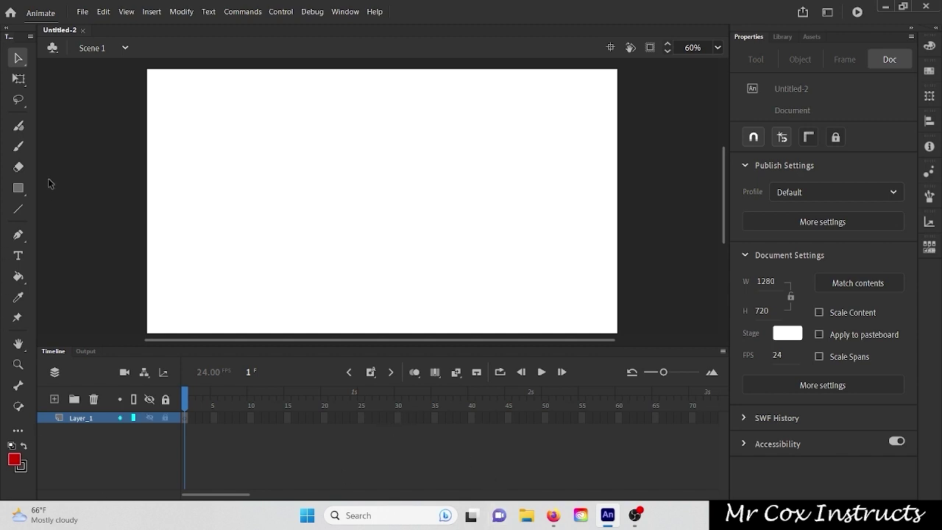
# Set up the Classic Brush with a size of 14 and a black #000000 fill.
pyautogui.click(19, 147)
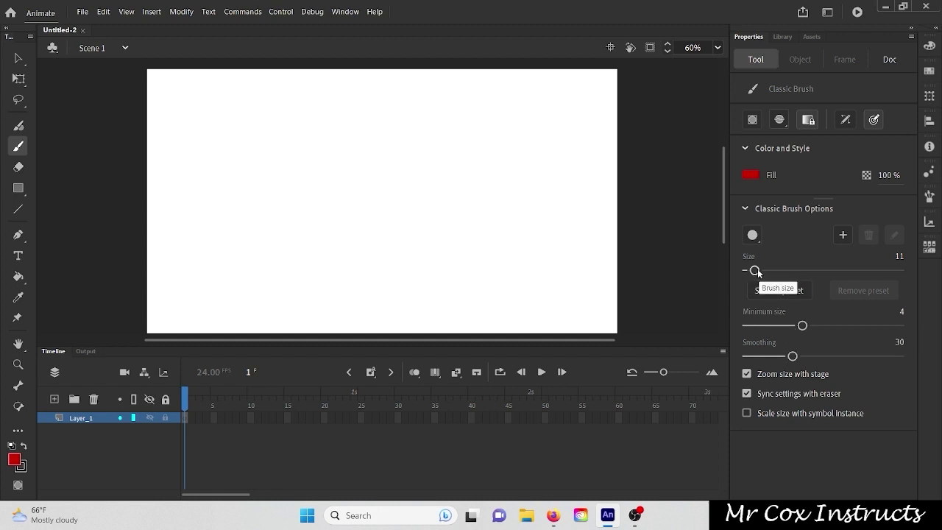
pyautogui.moveTo(755, 270)
pyautogui.mouseDown()
pyautogui.moveTo(890, 271)
pyautogui.moveTo(758, 272)
pyautogui.mouseUp()
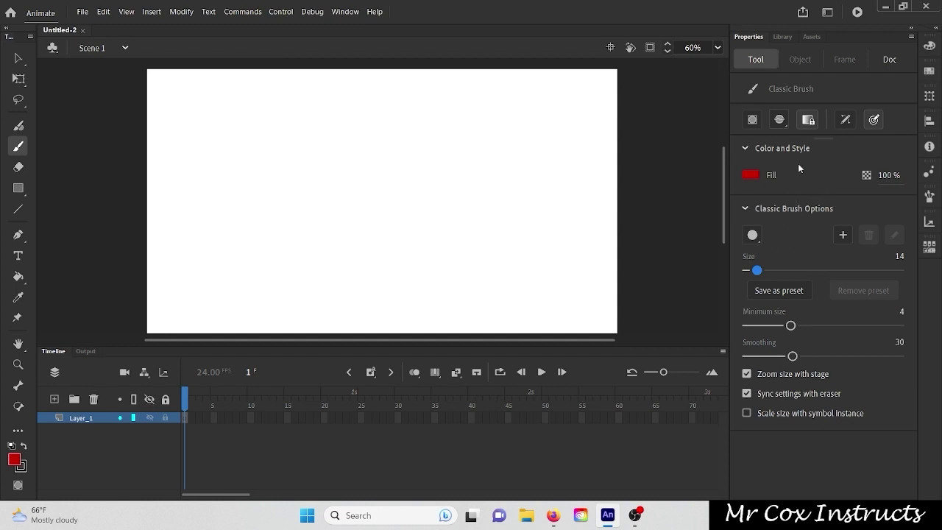
pyautogui.click(752, 179)
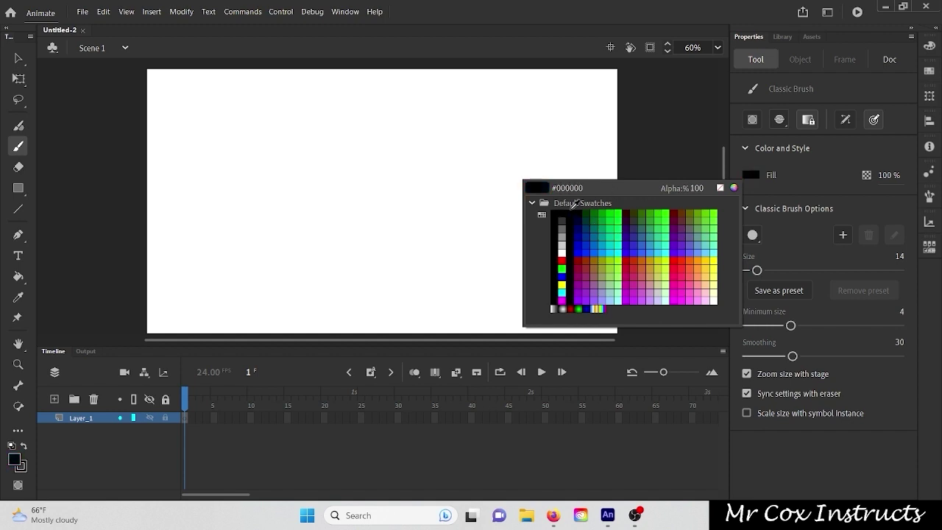
pyautogui.click(573, 221)
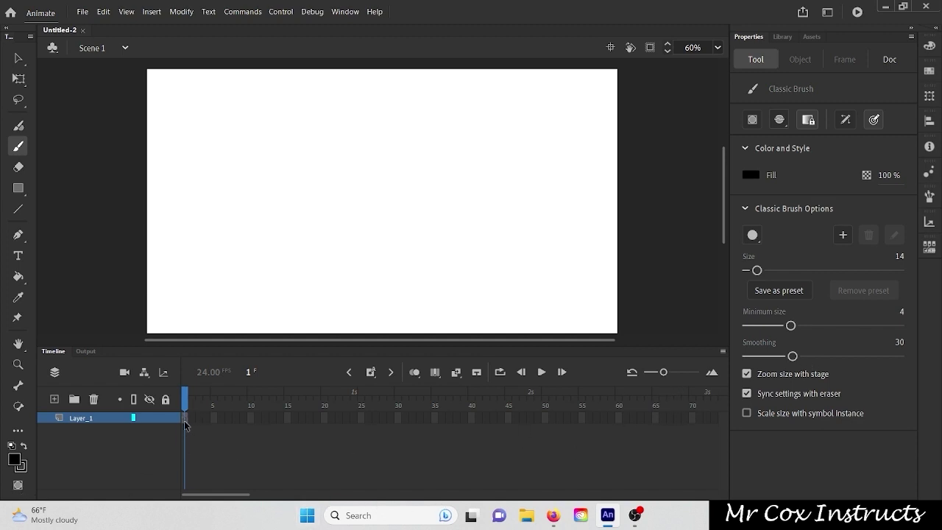
pyautogui.click(211, 461)
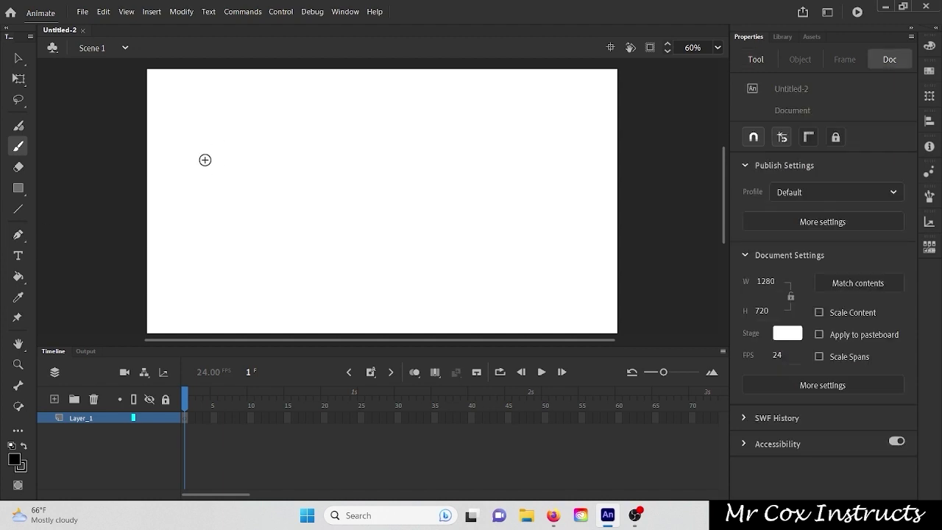
# Rename the only layer as position.
pyautogui.doubleClick(84, 418)
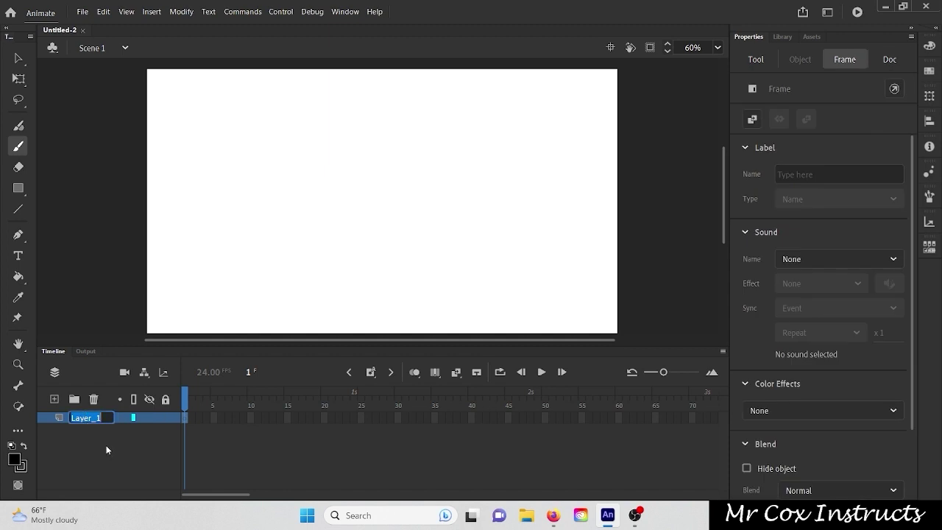
pyautogui.write('position')
pyautogui.press('Return')
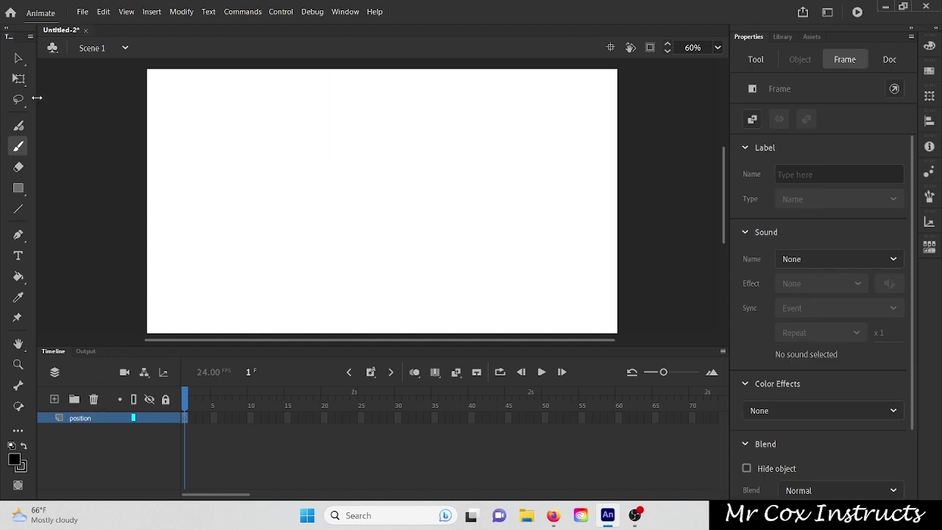
pyautogui.click(19, 148)
pyautogui.moveTo(370, 144); pyautogui.dragTo(368, 285)
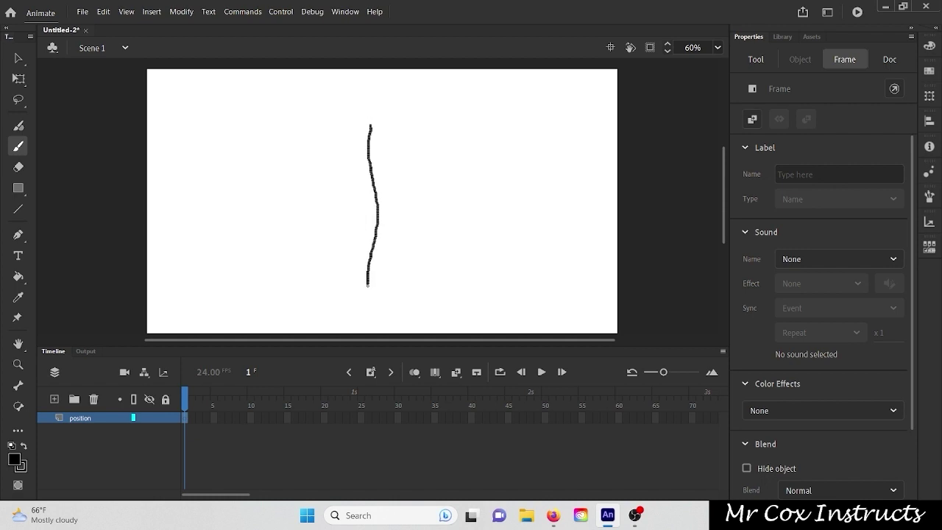
pyautogui.hotkey('ctrl', 'z')
pyautogui.hotkey('ctrl', 'z')
pyautogui.moveTo(378, 128)
pyautogui.mouseDown()
pyautogui.moveTo(432, 306)
pyautogui.moveTo(334, 288)
pyautogui.moveTo(374, 138)
pyautogui.moveTo(387, 315)
pyautogui.mouseUp()
pyautogui.hotkey('ctrl', 'z')
pyautogui.hotkey('ctrl', 'z')
pyautogui.moveTo(372, 190); pyautogui.dragTo(336, 300)
pyautogui.hotkey('ctrl', 'z')
pyautogui.moveTo(376, 149); pyautogui.dragTo(357, 305)
pyautogui.hotkey('ctrl', 'z')
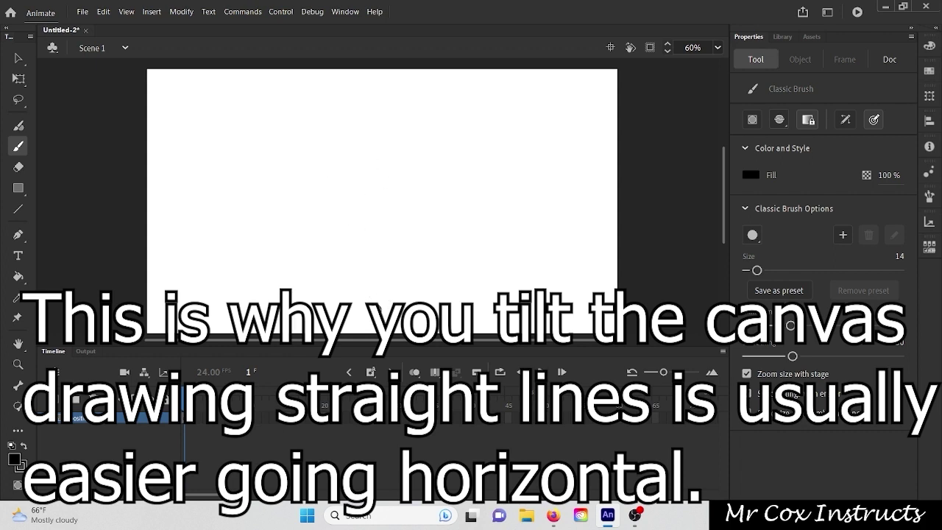
pyautogui.moveTo(375, 165); pyautogui.dragTo(359, 300)
pyautogui.hotkey('ctrl', 'z')
pyautogui.moveTo(398, 145)
pyautogui.mouseDown()
pyautogui.moveTo(460, 324)
pyautogui.moveTo(385, 297)
pyautogui.moveTo(395, 333)
pyautogui.moveTo(368, 317)
pyautogui.mouseUp()
pyautogui.hotkey('ctrl', 'z')
pyautogui.hotkey('ctrl', 'z')
pyautogui.hotkey('ctrl', 'z')
pyautogui.hotkey('ctrl', 'z')
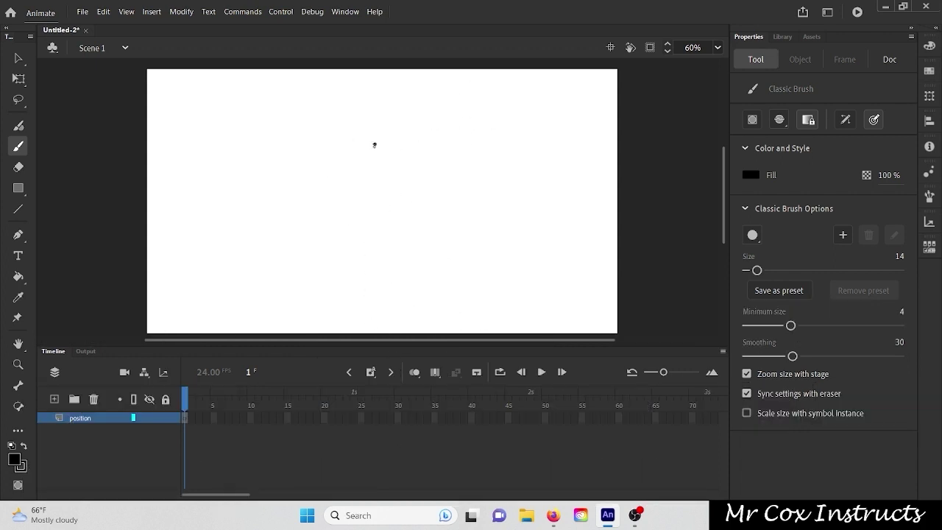
pyautogui.hotkey('ctrl', 'z')
# Brush a straight vertical line down the middle of the stage with a short horizontal cap at each end.
pyautogui.moveTo(374, 145)
pyautogui.mouseDown()
pyautogui.moveTo(389, 145)
pyautogui.moveTo(351, 143)
pyautogui.moveTo(400, 312)
pyautogui.mouseUp()
pyautogui.hotkey('ctrl', 'z')
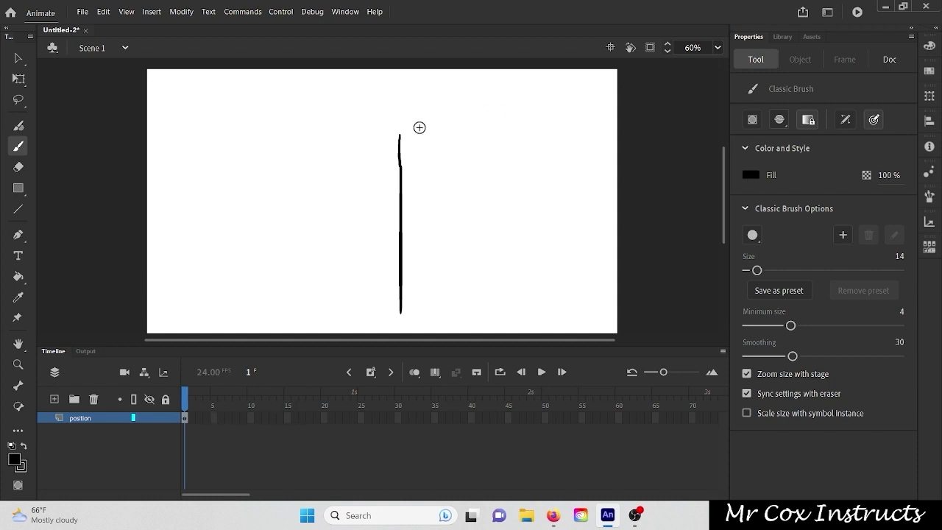
pyautogui.moveTo(392, 133); pyautogui.dragTo(418, 133)
pyautogui.moveTo(395, 313); pyautogui.dragTo(416, 313)
# Add three tick marks to the vertical line and number its right side 1, 3, 5, 7 and 9 from top to bottom.
pyautogui.moveTo(430, 124); pyautogui.dragTo(431, 134)
pyautogui.moveTo(392, 153)
pyautogui.mouseDown()
pyautogui.moveTo(432, 154)
pyautogui.moveTo(420, 164)
pyautogui.mouseUp()
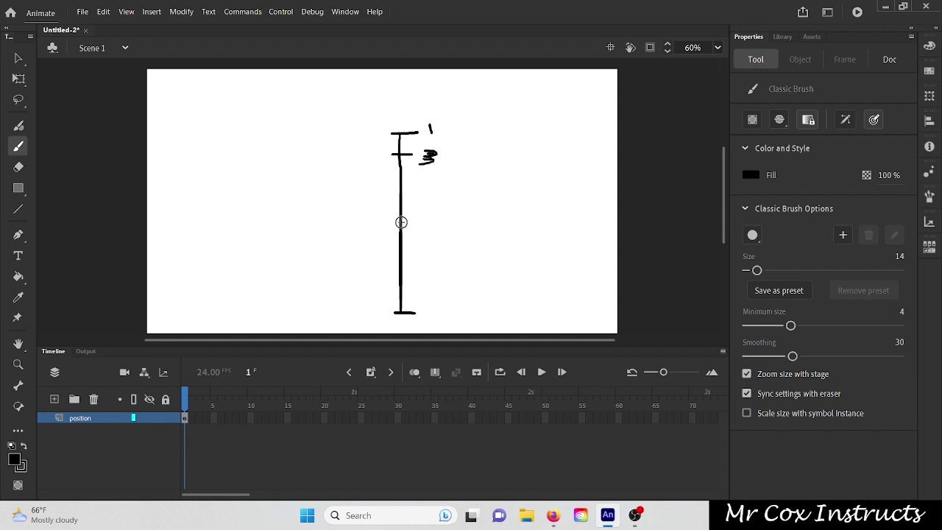
pyautogui.moveTo(391, 223)
pyautogui.mouseDown()
pyautogui.moveTo(438, 214)
pyautogui.moveTo(435, 227)
pyautogui.mouseUp()
pyautogui.moveTo(395, 290)
pyautogui.mouseDown()
pyautogui.moveTo(435, 286)
pyautogui.moveTo(438, 318)
pyautogui.mouseUp()
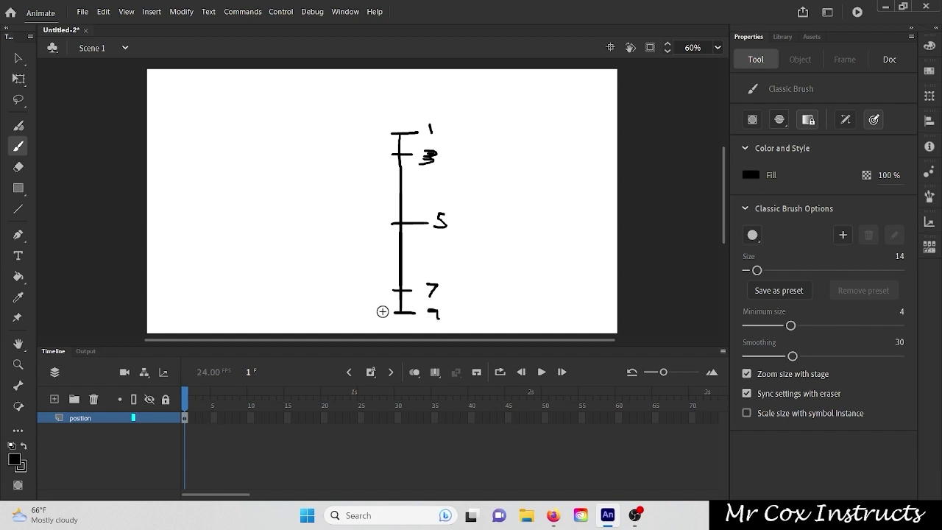
# Number the line's left side 11, 13, 15, 17 and 19 from bottom to top, and handwrite 24ps in the stage's upper right corner.
pyautogui.moveTo(367, 308); pyautogui.dragTo(377, 317)
pyautogui.moveTo(370, 282); pyautogui.dragTo(370, 291)
pyautogui.moveTo(373, 282); pyautogui.dragTo(375, 292)
pyautogui.moveTo(365, 217); pyautogui.dragTo(372, 229)
pyautogui.moveTo(371, 218); pyautogui.dragTo(382, 218)
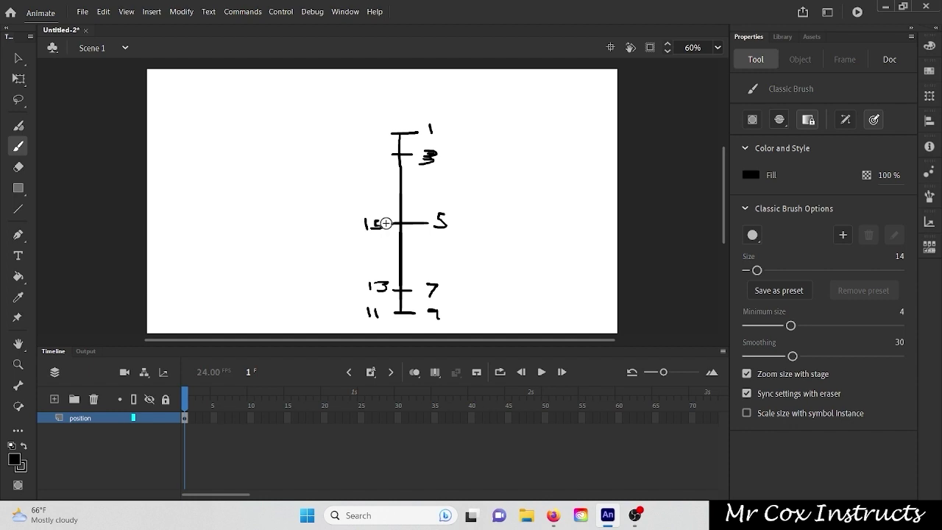
pyautogui.moveTo(363, 152); pyautogui.dragTo(375, 161)
pyautogui.moveTo(368, 125); pyautogui.dragTo(382, 136)
pyautogui.moveTo(542, 115); pyautogui.dragTo(560, 126)
pyautogui.moveTo(566, 112)
pyautogui.mouseDown()
pyautogui.moveTo(574, 141)
pyautogui.moveTo(590, 138)
pyautogui.mouseUp()
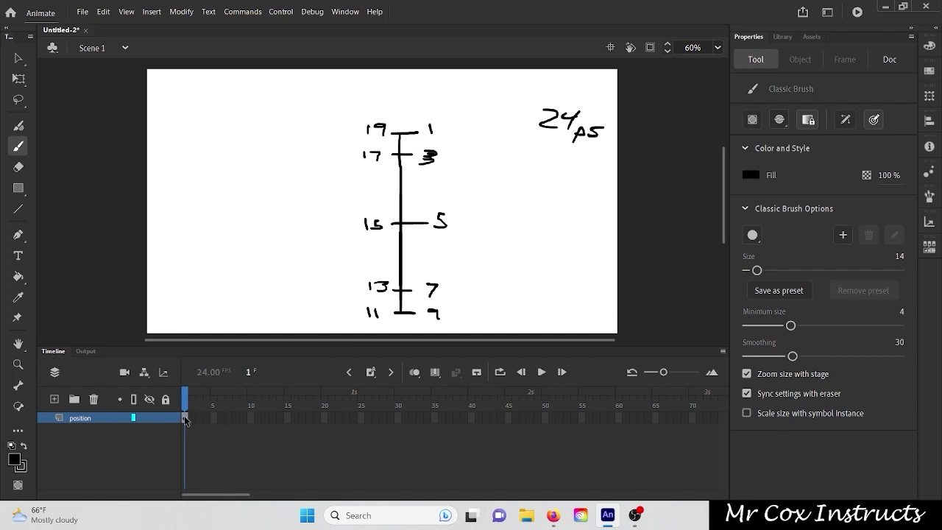
# Insert a keyframe at frame 19 of the position layer.
pyautogui.rightClick(349, 420)
pyautogui.click(315, 417)
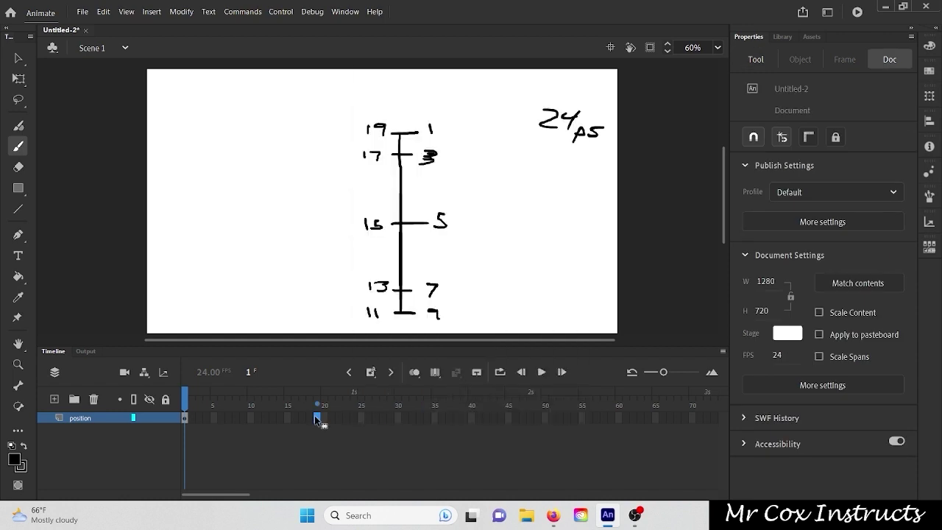
pyautogui.rightClick(315, 418)
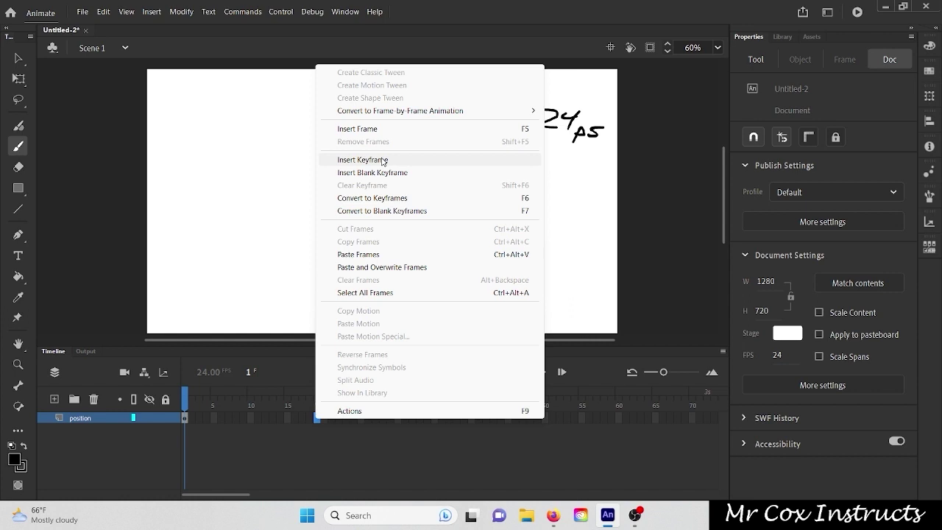
pyautogui.click(382, 160)
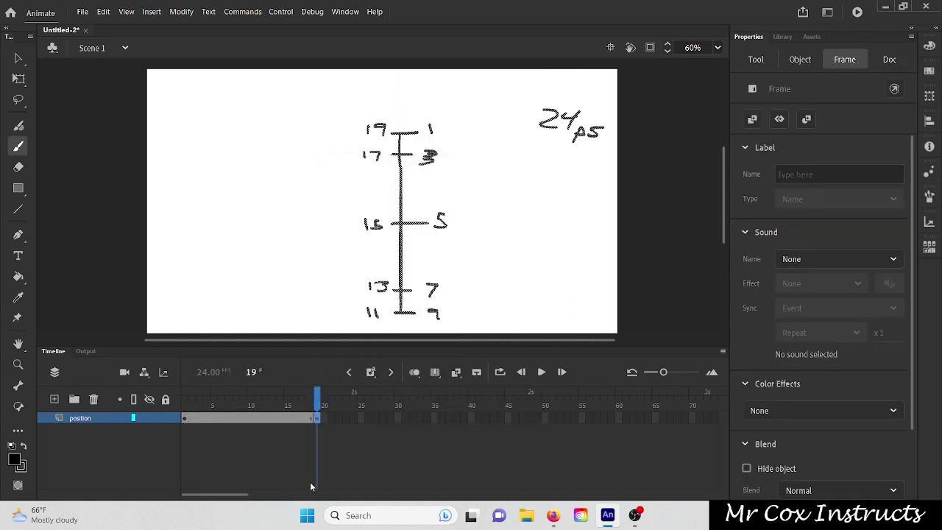
pyautogui.moveTo(210, 404); pyautogui.dragTo(318, 404)
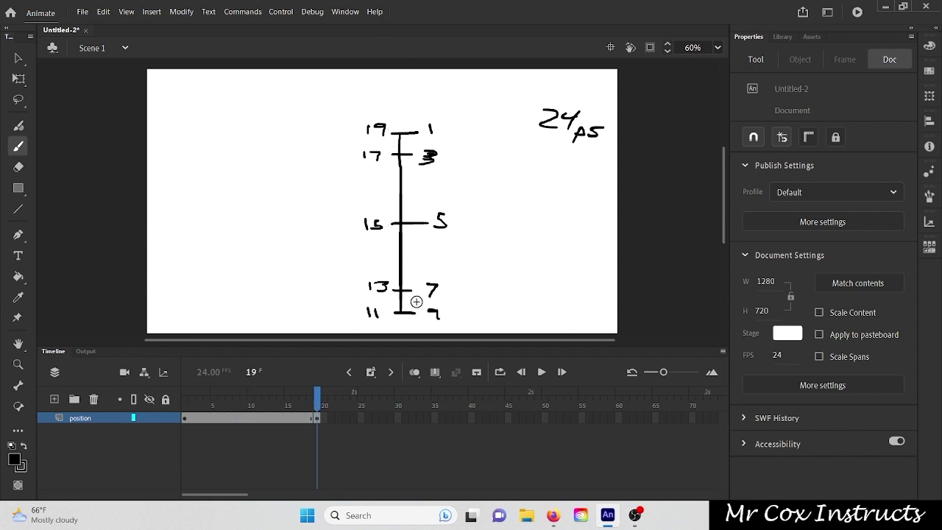
# Display the position layer as locked outlines and add a new layer above it named ball.
pyautogui.click(134, 417)
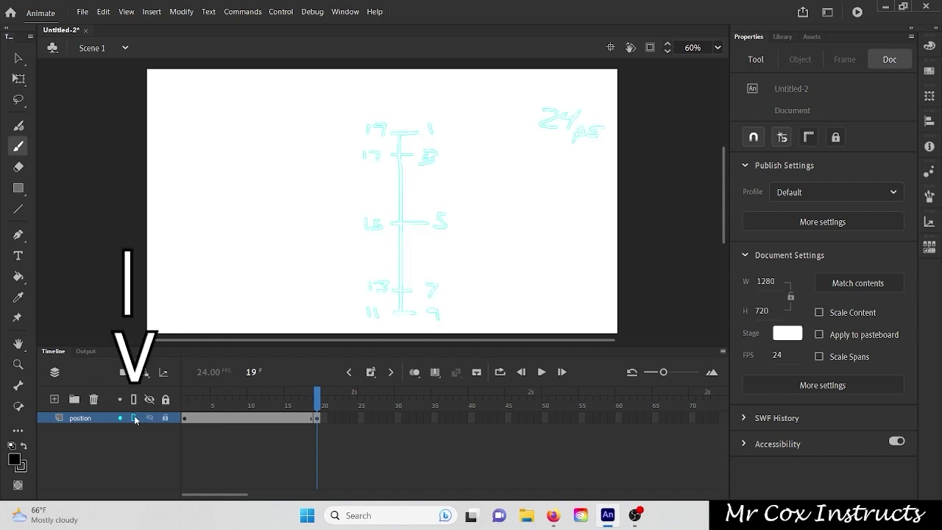
pyautogui.click(54, 400)
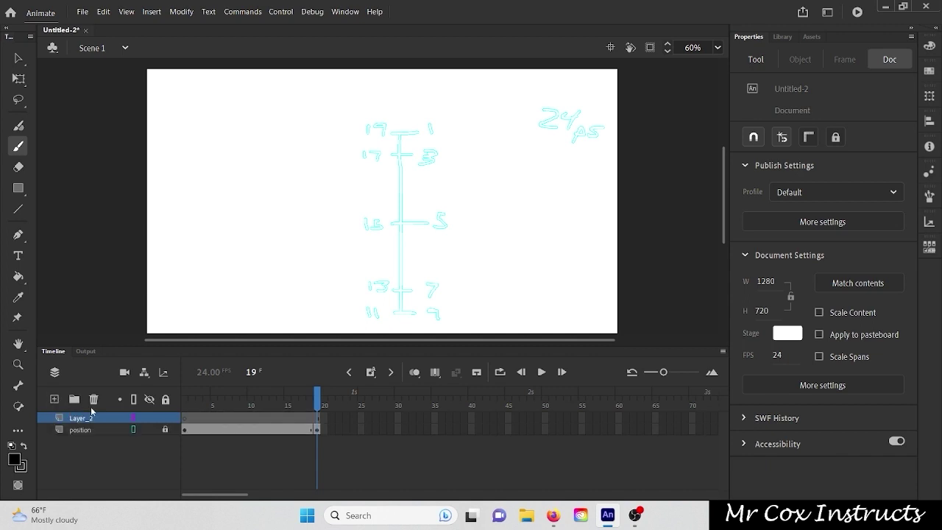
pyautogui.doubleClick(83, 417)
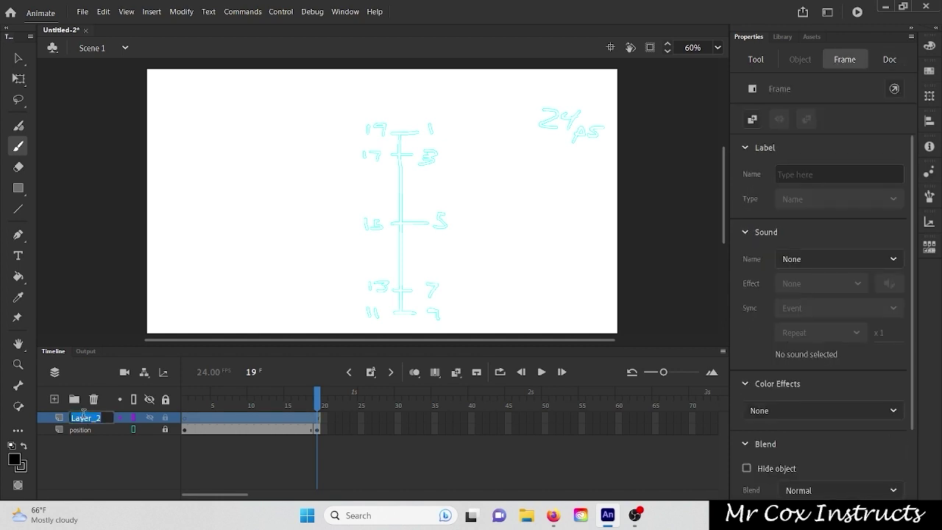
pyautogui.write('ball')
pyautogui.press('Return')
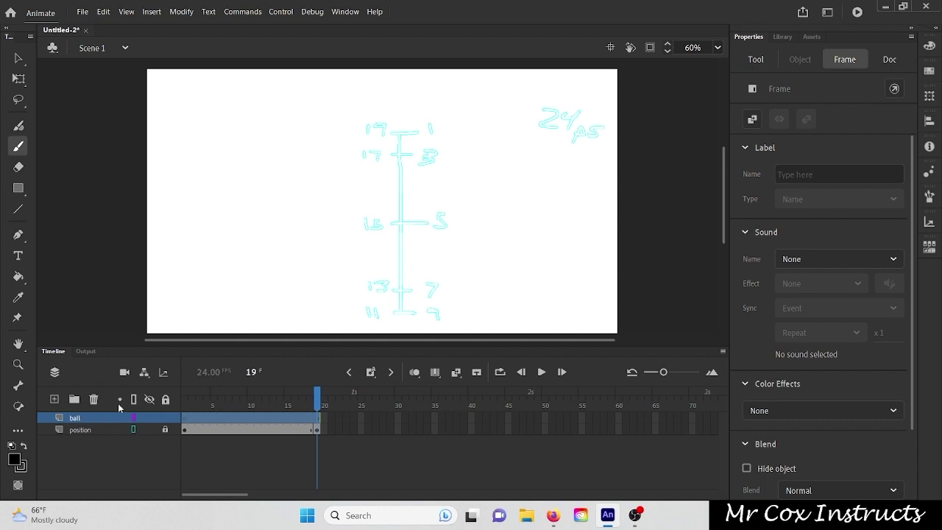
# Convert frames 1 to 19 of the ball layer to frame-by-frame animation with a keyframe every other frame.
pyautogui.click(184, 418)
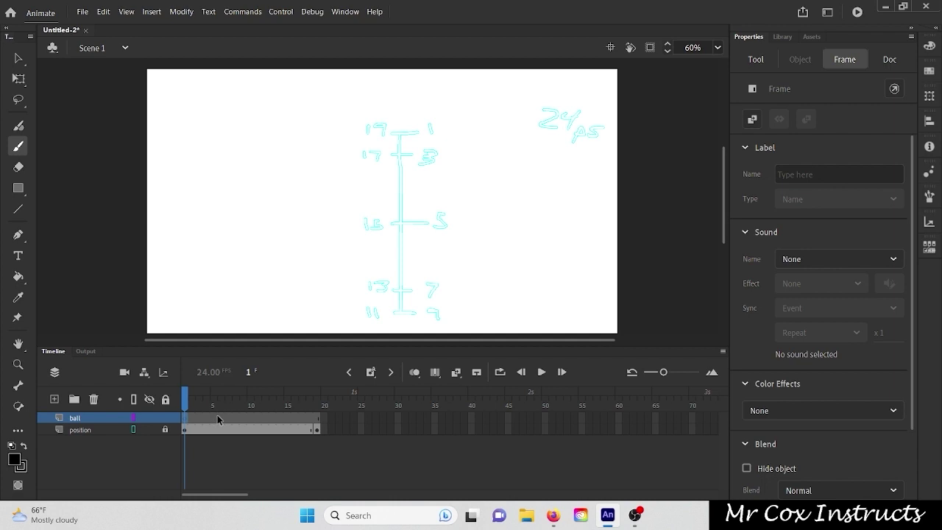
pyautogui.click(317, 418)
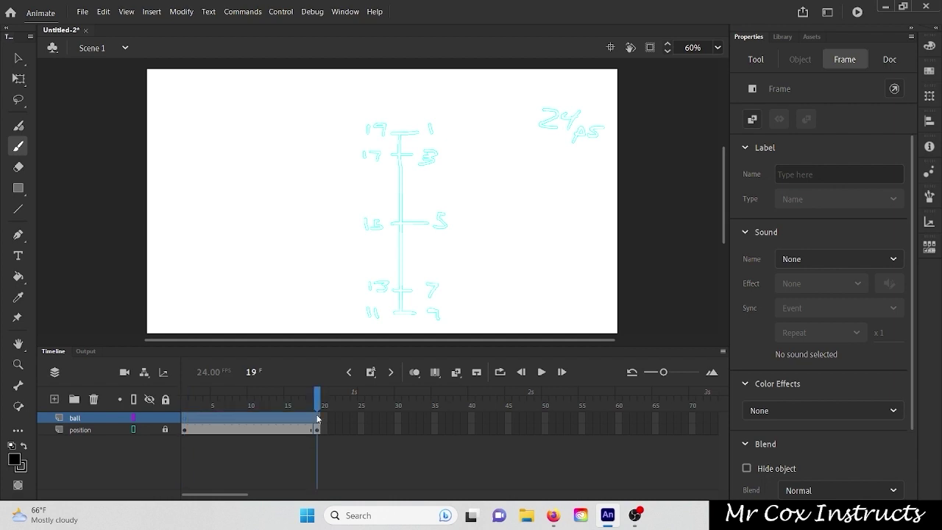
pyautogui.rightClick(228, 417)
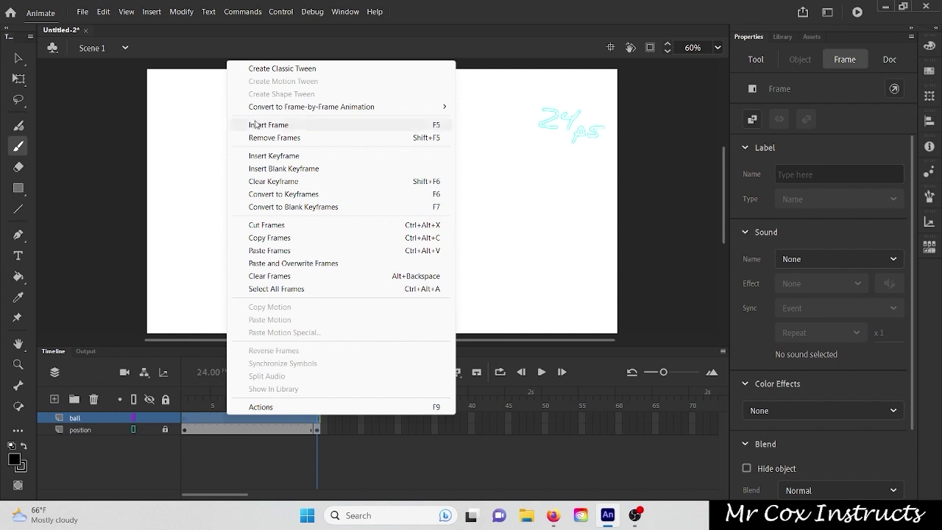
pyautogui.moveTo(311, 111)
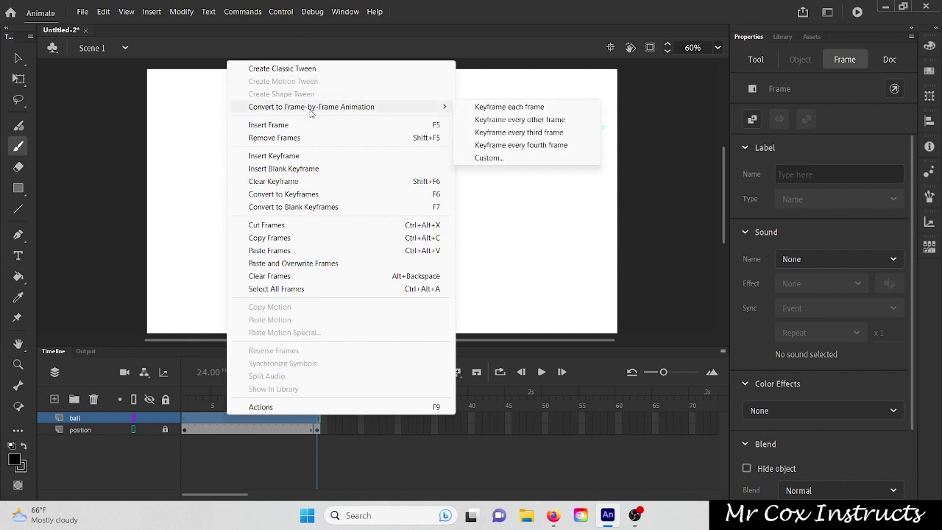
pyautogui.click(533, 123)
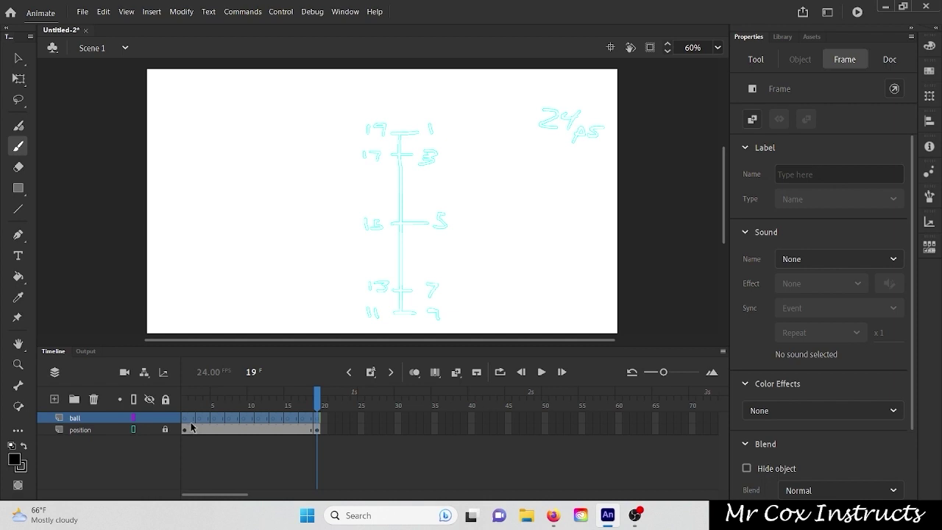
pyautogui.moveTo(191, 426); pyautogui.dragTo(210, 425)
pyautogui.click(232, 456)
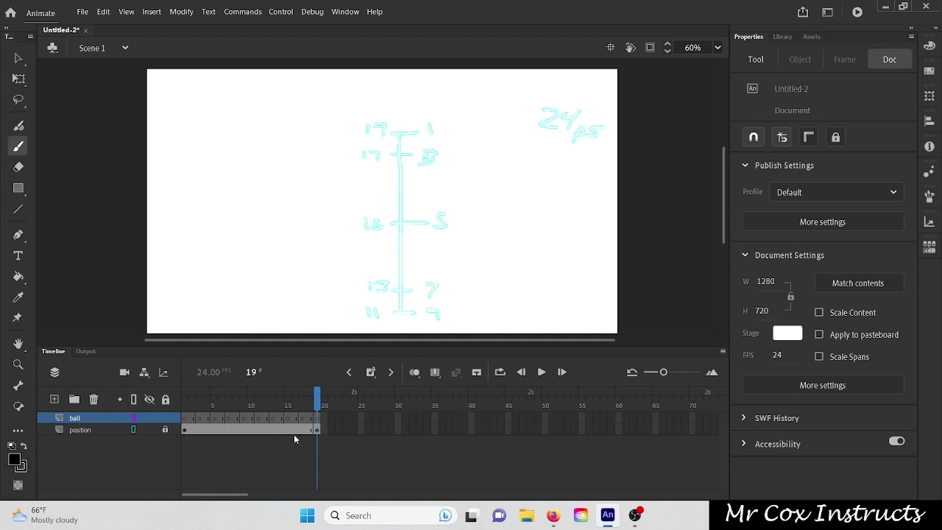
# Draw a round ball outline resting on guide mark 1 in frame 1 of the ball layer.
pyautogui.click(184, 417)
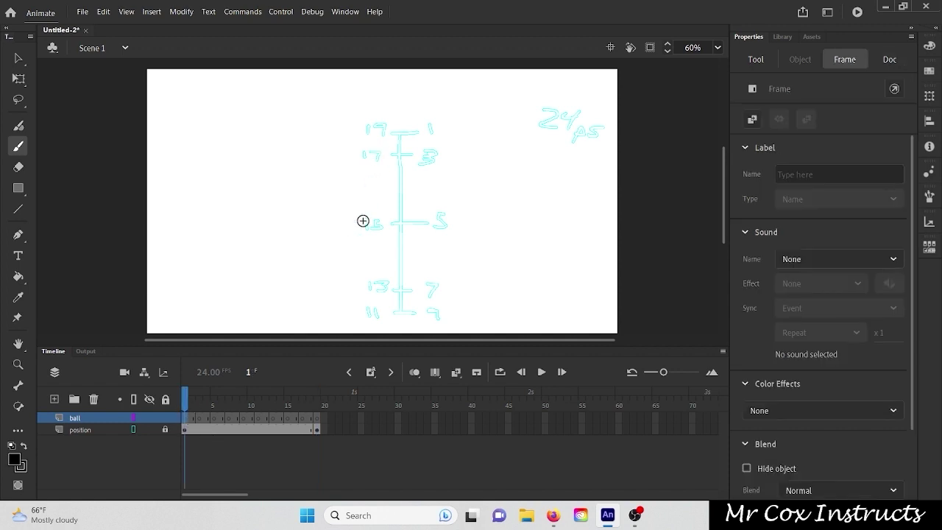
pyautogui.moveTo(403, 108)
pyautogui.mouseDown()
pyautogui.moveTo(406, 131)
pyautogui.moveTo(405, 103)
pyautogui.mouseUp()
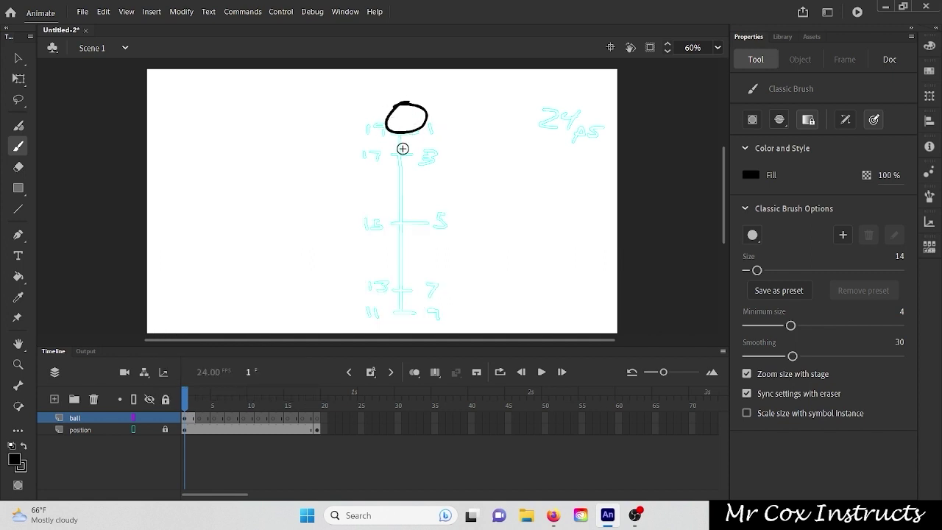
# Turn on onion skinning at frame 3 of the ball layer to show the ball from frame 1.
pyautogui.click(200, 419)
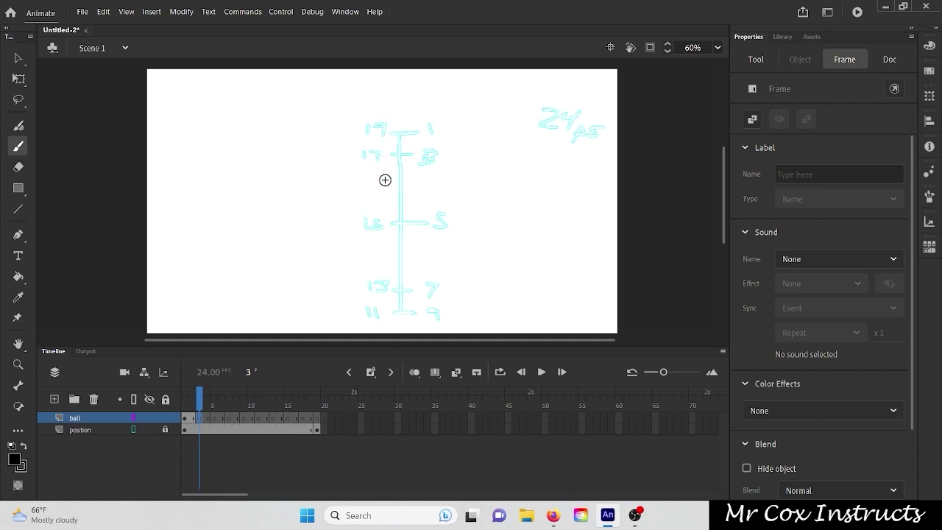
pyautogui.click(415, 372)
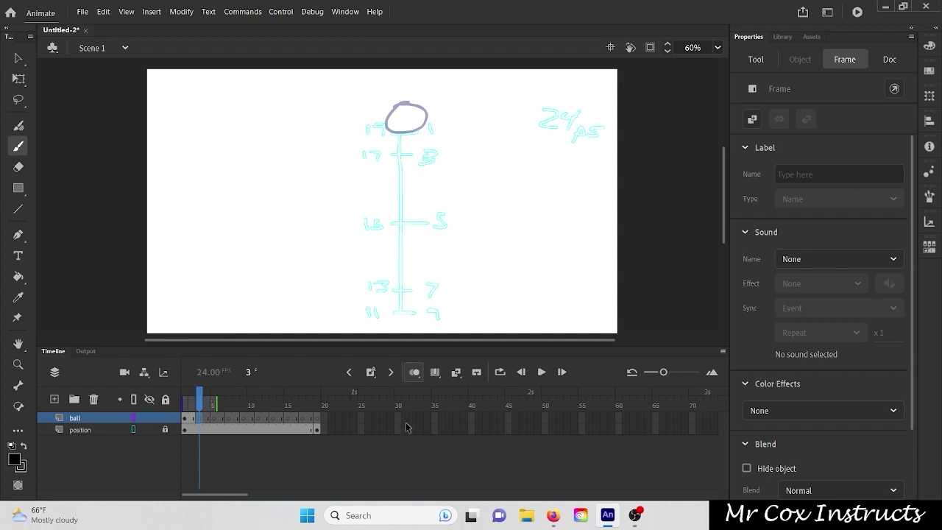
pyautogui.click(416, 373)
pyautogui.click(416, 373)
pyautogui.click(418, 374)
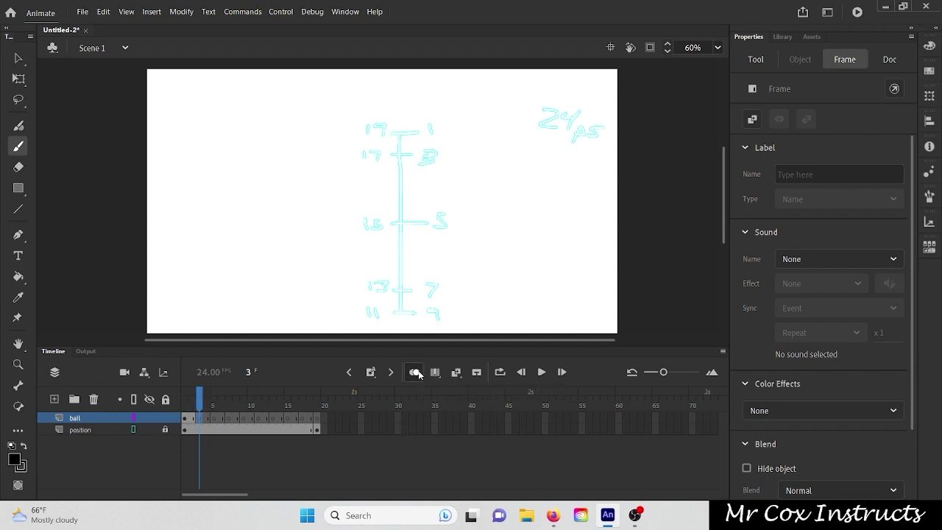
pyautogui.click(417, 373)
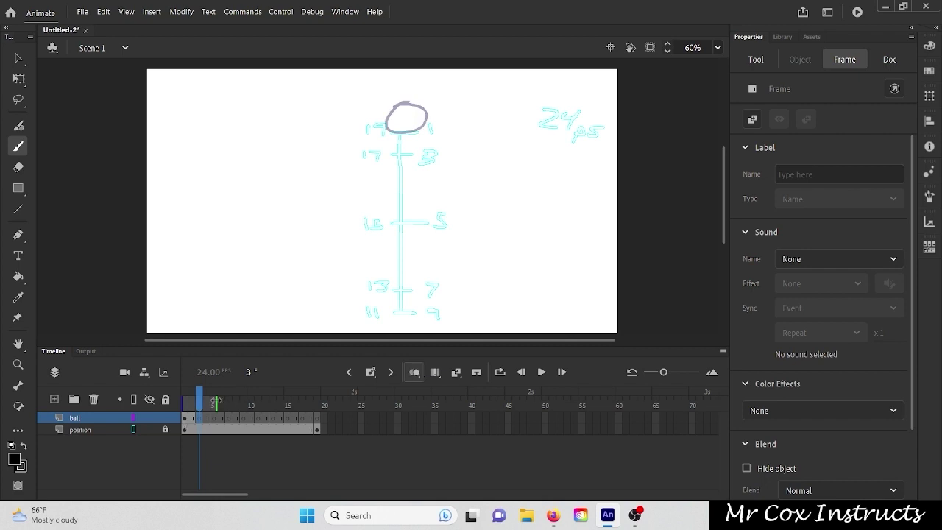
pyautogui.click(412, 374)
pyautogui.click(412, 374)
pyautogui.click(413, 374)
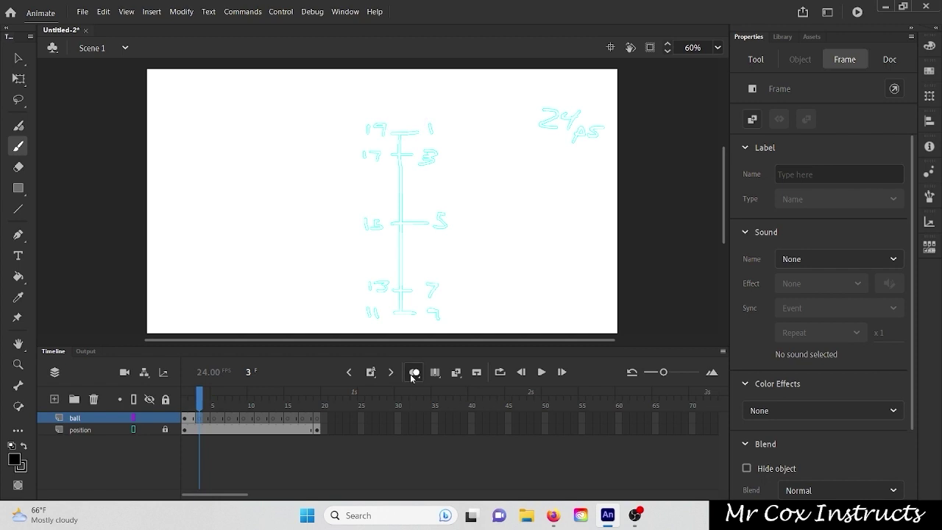
pyautogui.click(413, 373)
pyautogui.click(413, 374)
pyautogui.click(412, 374)
pyautogui.click(413, 374)
pyautogui.click(413, 374)
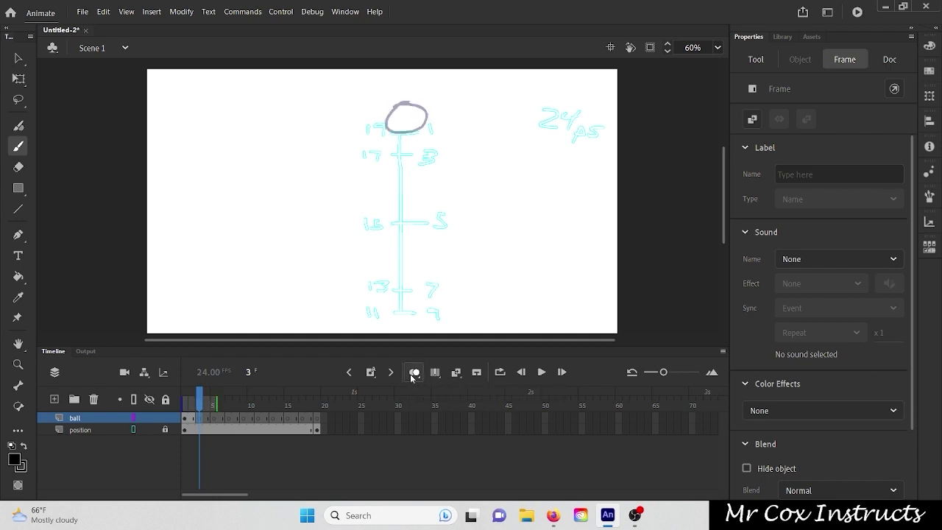
pyautogui.click(413, 374)
pyautogui.click(413, 374)
pyautogui.click(413, 373)
pyautogui.click(411, 374)
pyautogui.click(411, 374)
pyautogui.click(412, 374)
pyautogui.click(411, 374)
pyautogui.click(412, 374)
pyautogui.click(413, 374)
# Draw the ball outline for frame 3 with its lower edge on guide mark 3, redrawing it after undoing the first attempt.
pyautogui.moveTo(398, 124)
pyautogui.mouseDown()
pyautogui.moveTo(390, 151)
pyautogui.moveTo(405, 152)
pyautogui.moveTo(400, 123)
pyautogui.mouseUp()
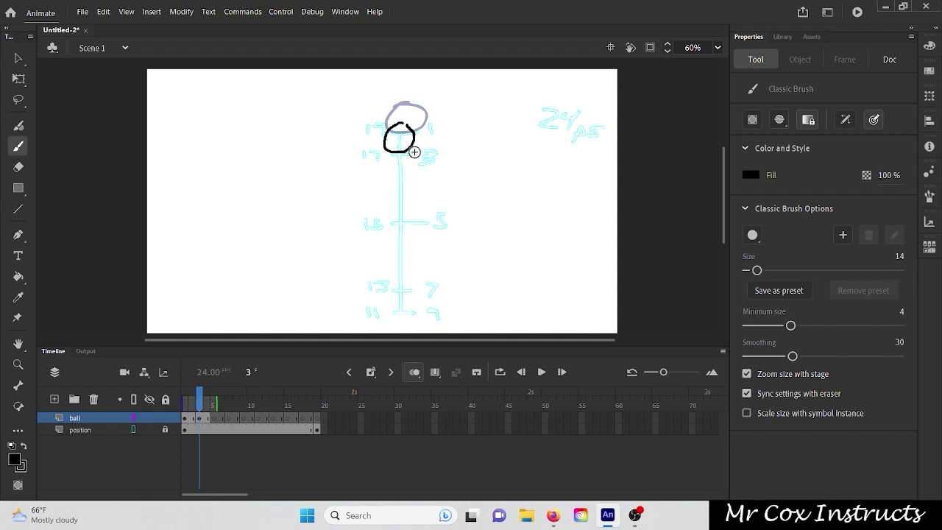
pyautogui.hotkey('ctrl', 'z')
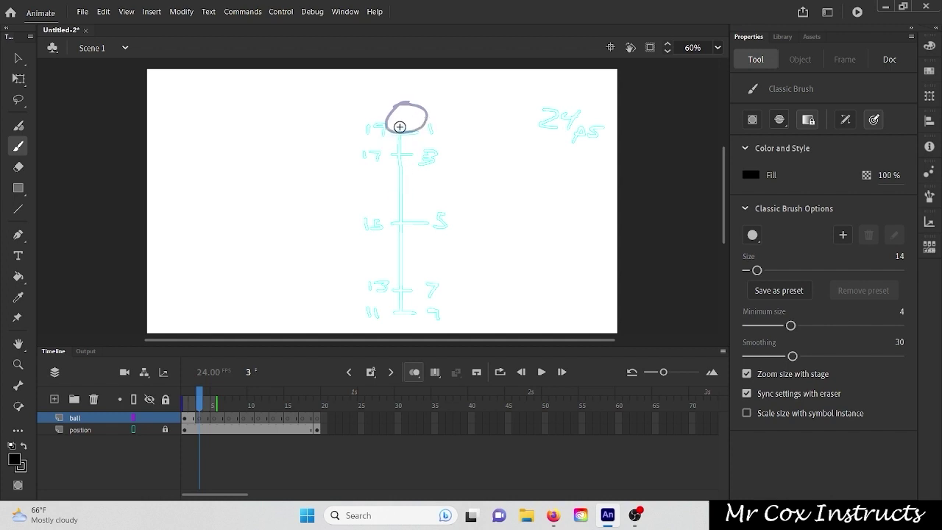
pyautogui.moveTo(400, 124)
pyautogui.mouseDown()
pyautogui.moveTo(388, 150)
pyautogui.moveTo(414, 155)
pyautogui.moveTo(416, 127)
pyautogui.moveTo(389, 130)
pyautogui.mouseUp()
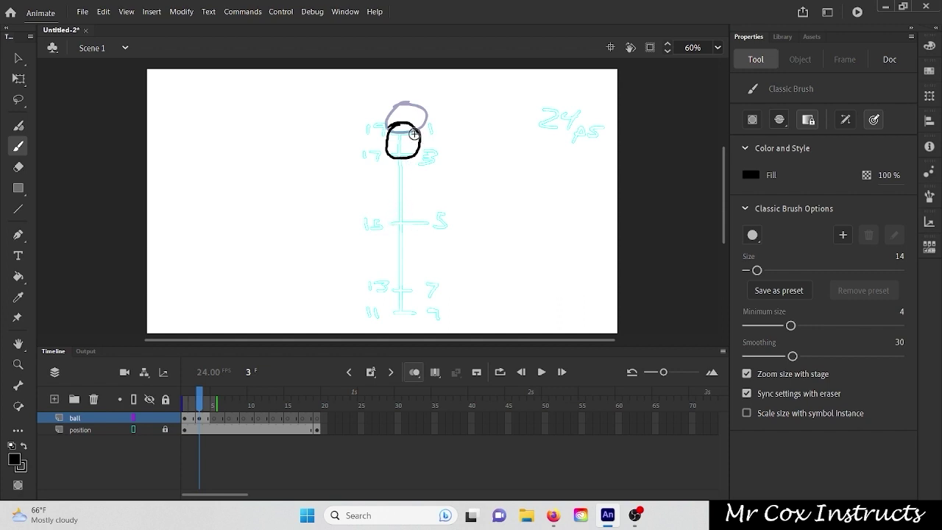
# Draw a vertically stretched ball resting on guide mark 5 in frame 5, replacing the wider first attempt.
pyautogui.click(214, 418)
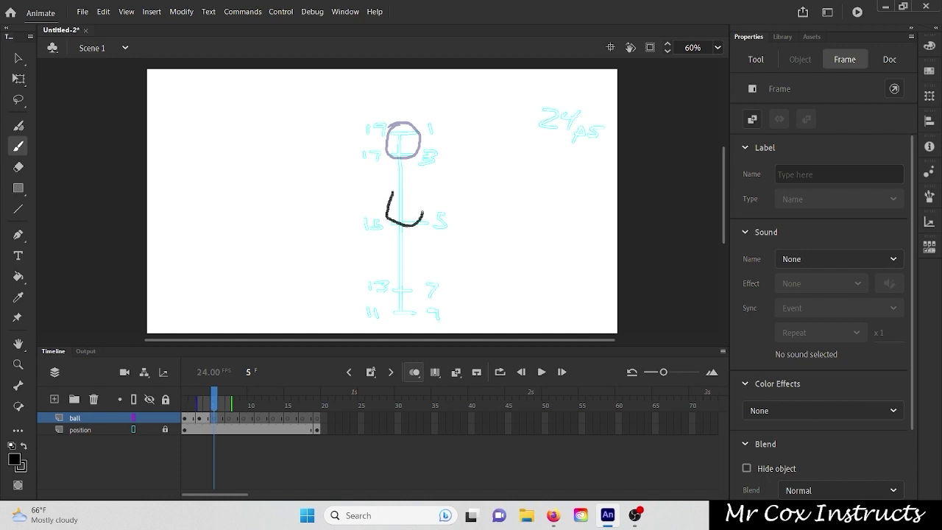
pyautogui.moveTo(421, 192); pyautogui.dragTo(392, 193)
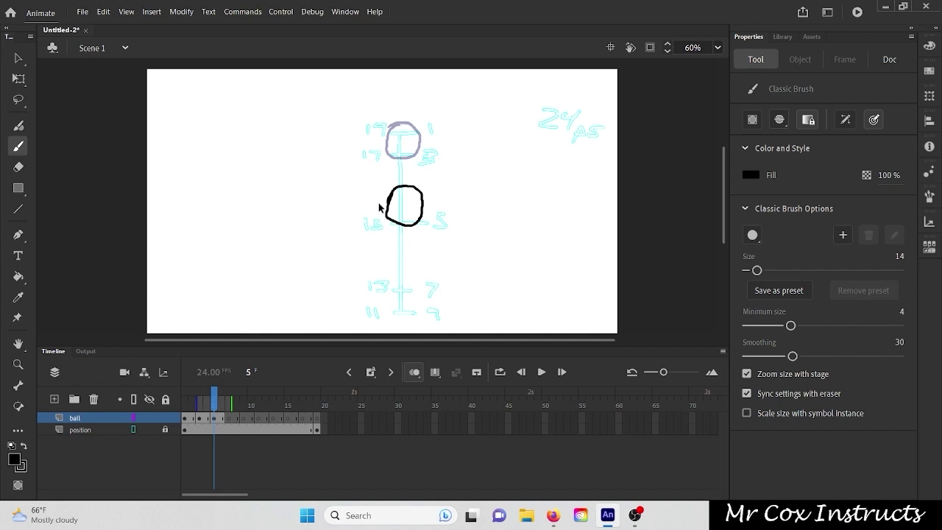
pyautogui.hotkey('ctrl', 'z')
pyautogui.moveTo(394, 192)
pyautogui.mouseDown()
pyautogui.moveTo(399, 224)
pyautogui.moveTo(415, 216)
pyautogui.moveTo(393, 193)
pyautogui.mouseUp()
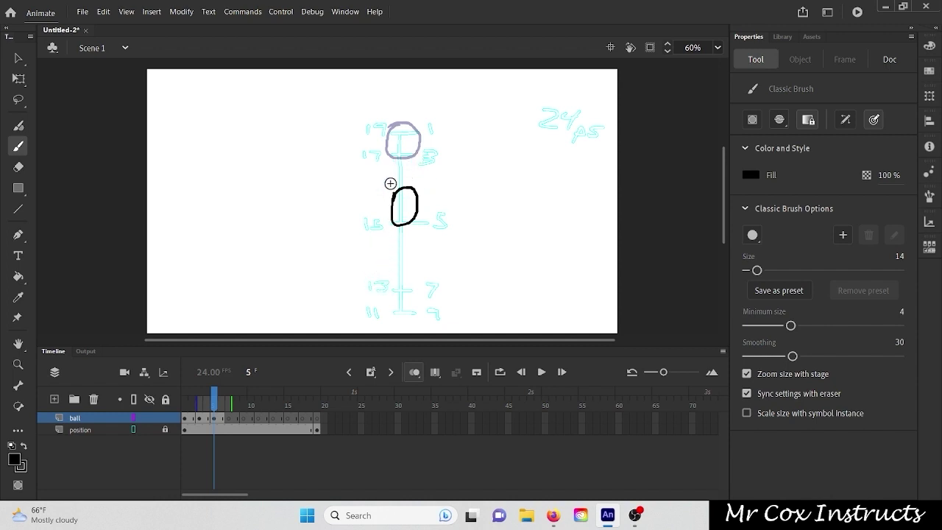
# Draw a narrow, stretched ball on mark 7 in frame 7 and a flattened oval ball on mark 9 in frame 9.
pyautogui.click(231, 418)
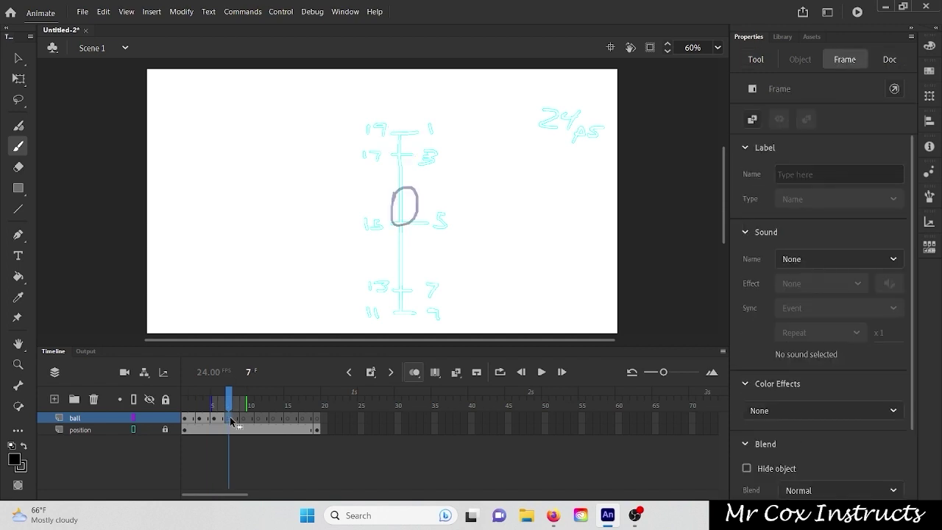
pyautogui.moveTo(406, 254); pyautogui.dragTo(398, 255)
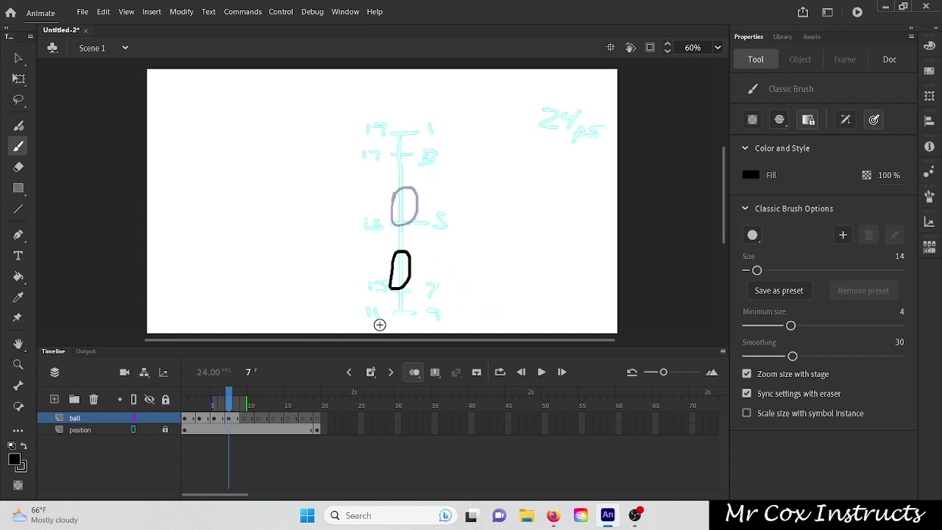
pyautogui.click(243, 417)
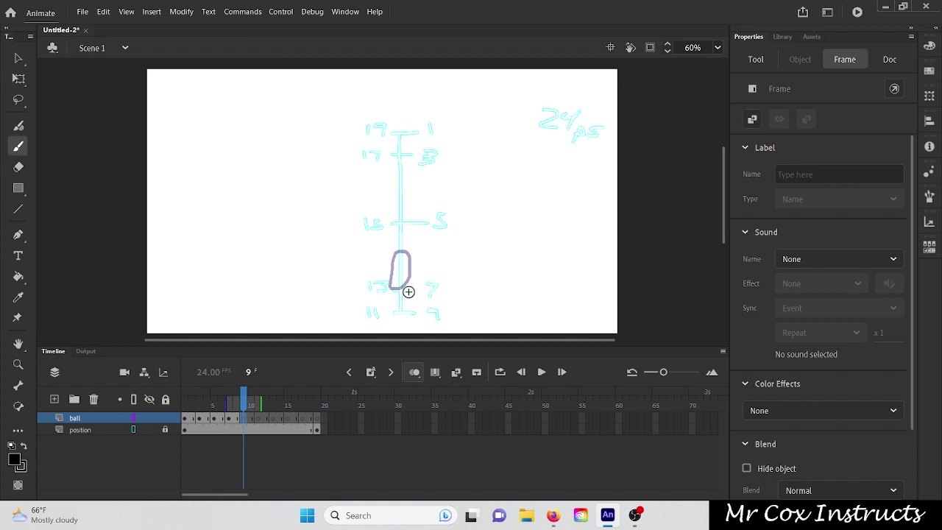
pyautogui.moveTo(406, 288)
pyautogui.mouseDown()
pyautogui.moveTo(377, 298)
pyautogui.moveTo(416, 302)
pyautogui.mouseUp()
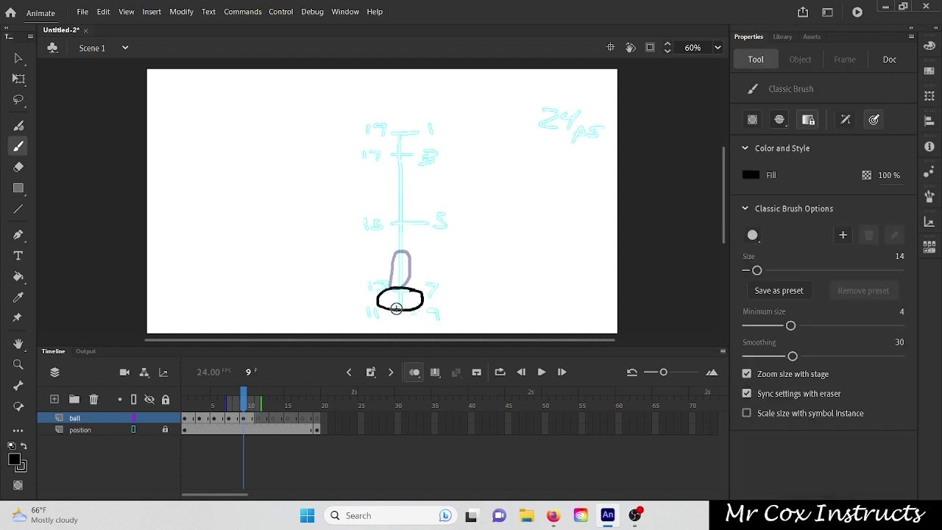
# Draw a wide, strongly squashed ball outline along guide mark 11 in frame 11.
pyautogui.click(254, 417)
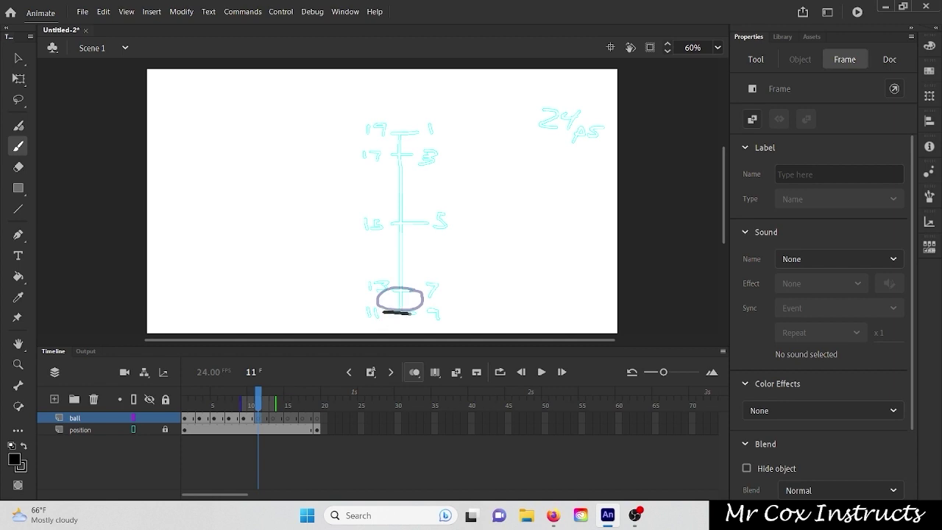
pyautogui.moveTo(409, 312)
pyautogui.mouseDown()
pyautogui.moveTo(421, 313)
pyautogui.moveTo(380, 312)
pyautogui.mouseUp()
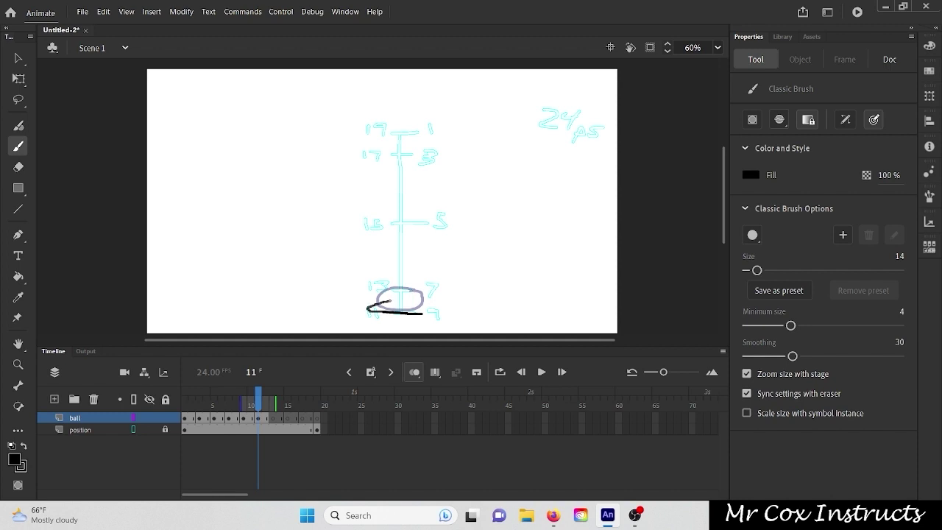
pyautogui.moveTo(423, 312); pyautogui.dragTo(434, 308)
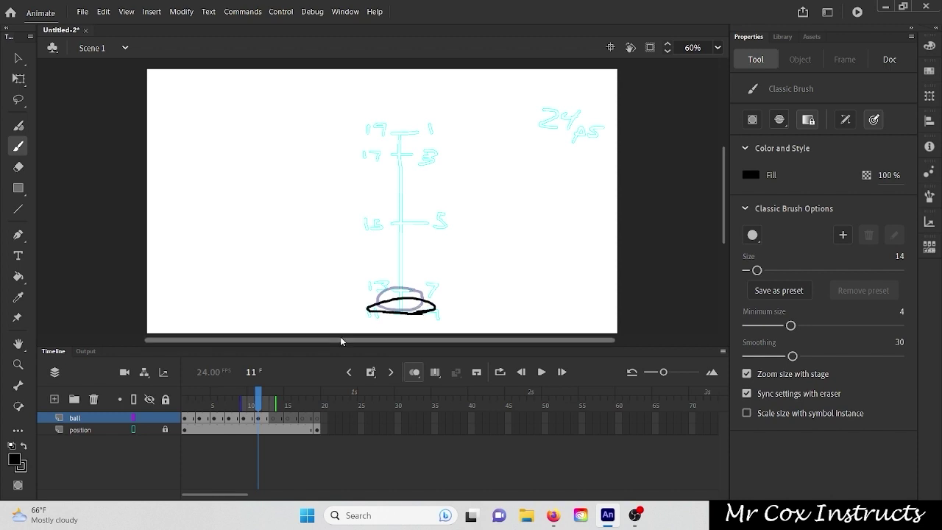
# Draw a slightly flattened oval ball around guide mark 13, just above the squashed ball, in frame 13.
pyautogui.click(275, 418)
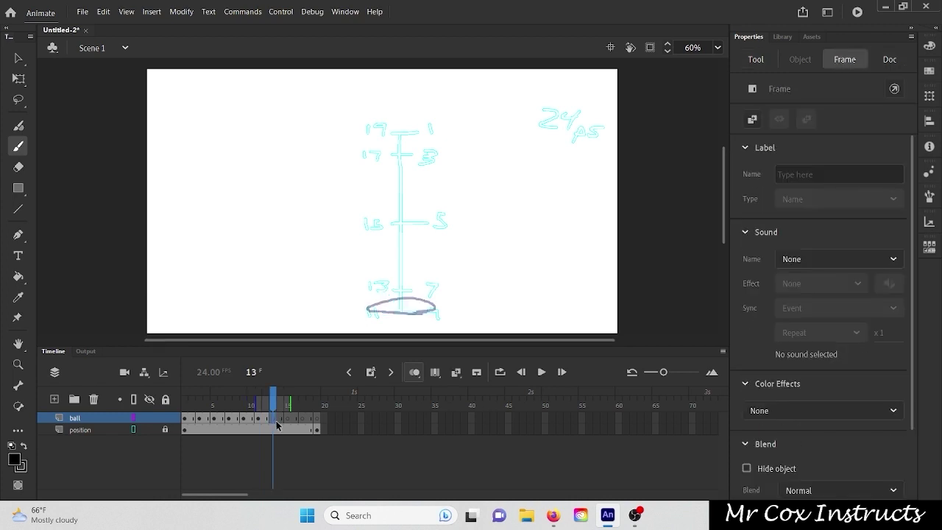
pyautogui.click(637, 213)
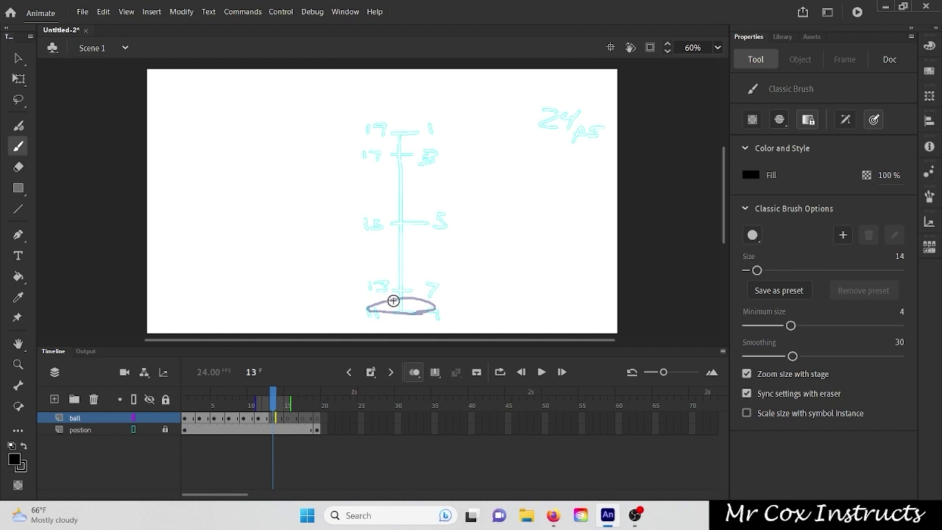
pyautogui.moveTo(393, 300)
pyautogui.mouseDown()
pyautogui.moveTo(423, 284)
pyautogui.moveTo(394, 301)
pyautogui.mouseUp()
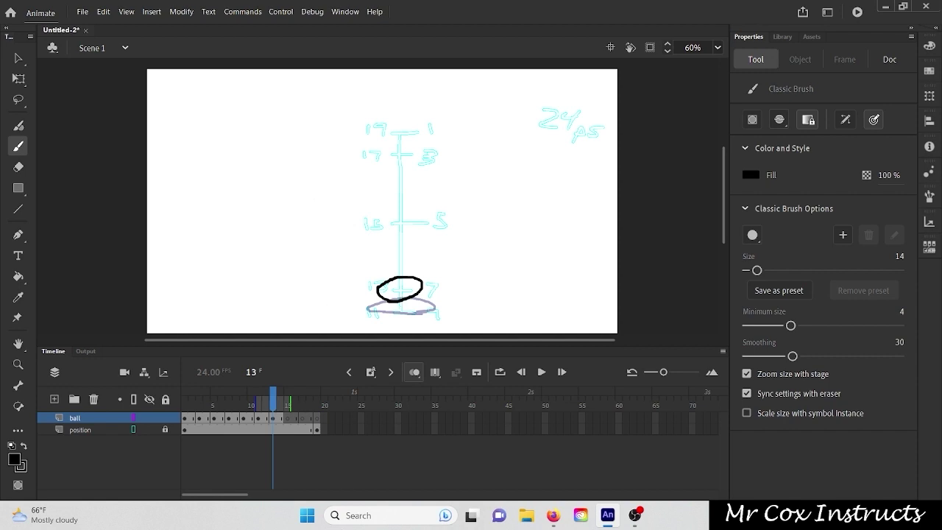
# Draw a slightly stretched ball just below mark 15 in frame 15 and a round ball just below mark 17 in frame 17.
pyautogui.click(286, 418)
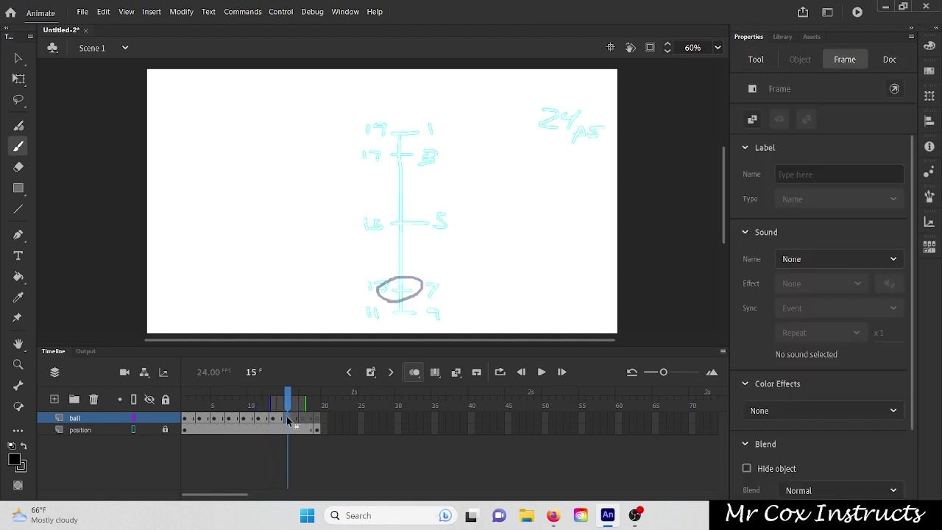
pyautogui.press('b')
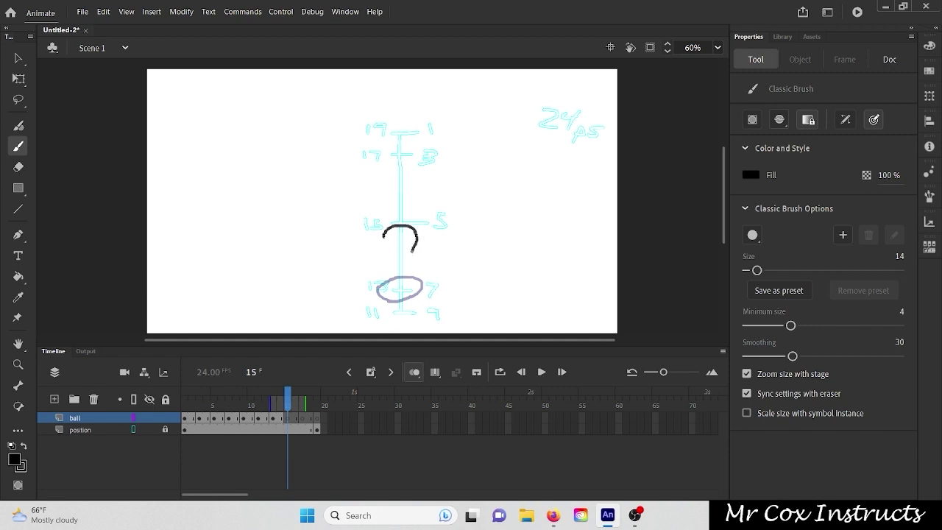
pyautogui.moveTo(384, 238); pyautogui.dragTo(385, 232)
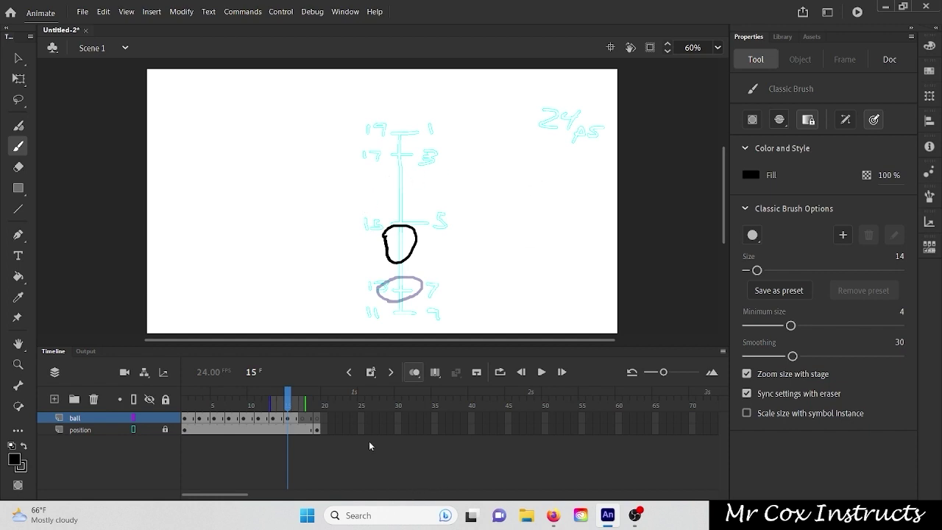
pyautogui.click(302, 419)
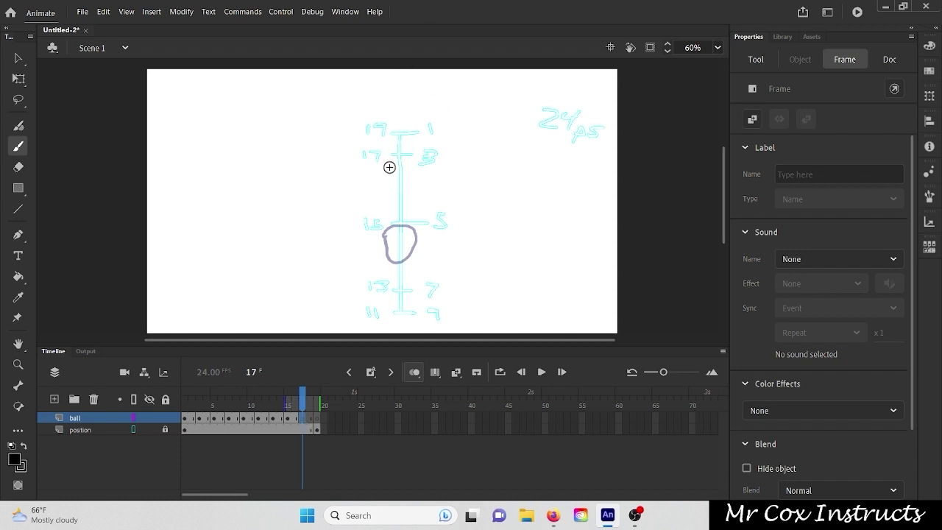
pyautogui.moveTo(388, 166); pyautogui.dragTo(388, 163)
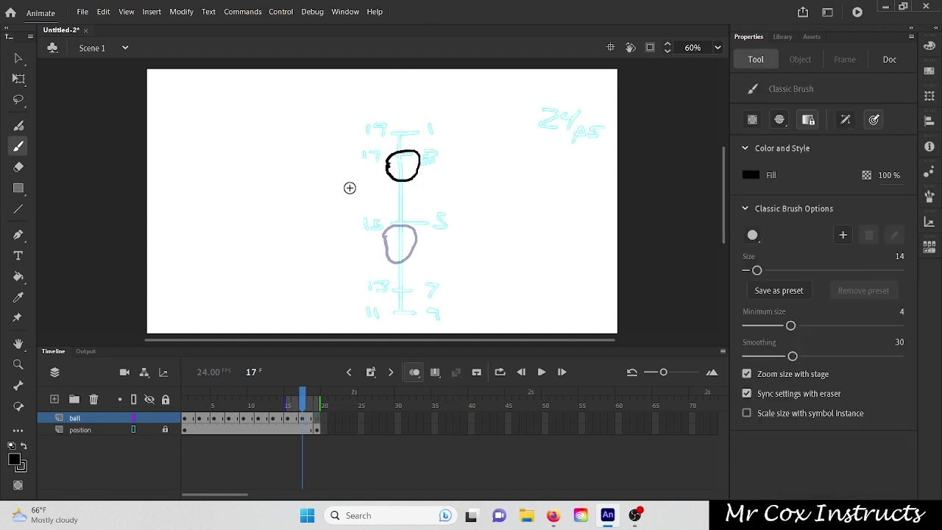
# Copy the ball from frame 1, paste it into frame 19 of the ball layer, and move it onto guide mark 19.
pyautogui.click(319, 418)
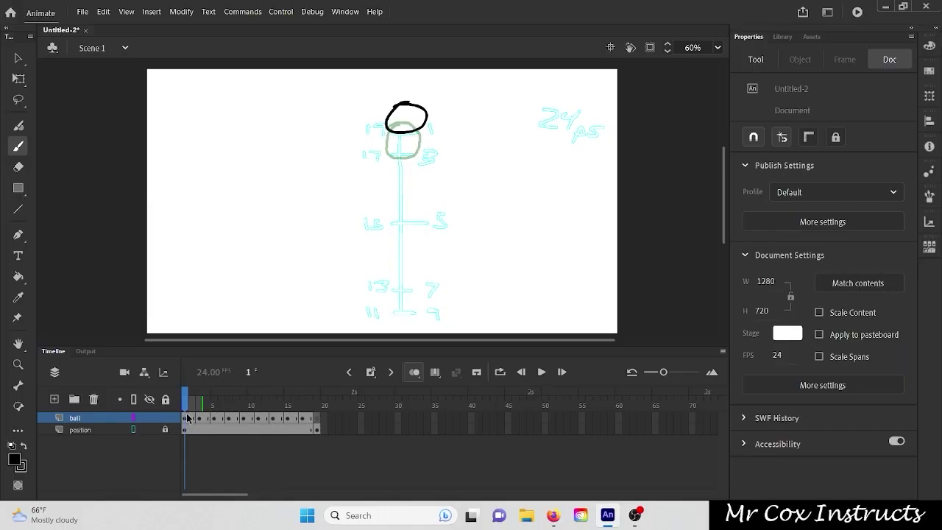
pyautogui.click(187, 418)
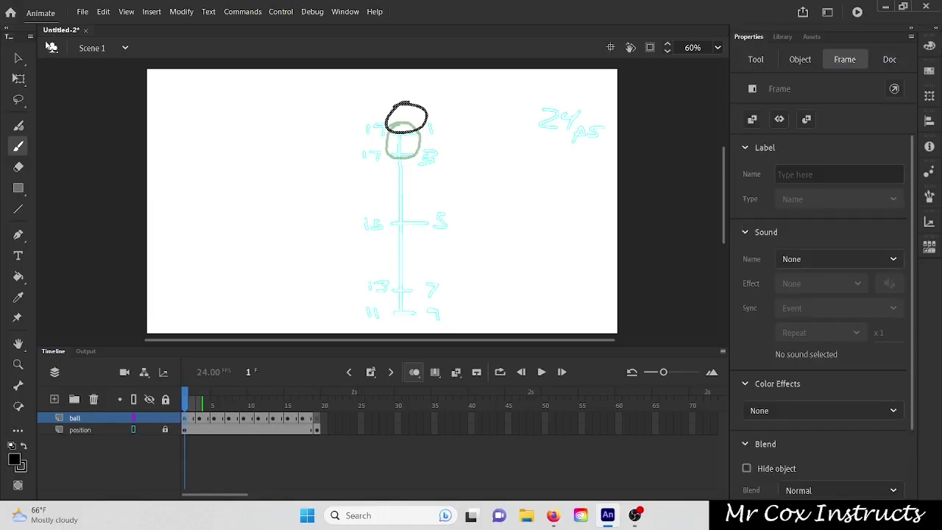
pyautogui.click(19, 58)
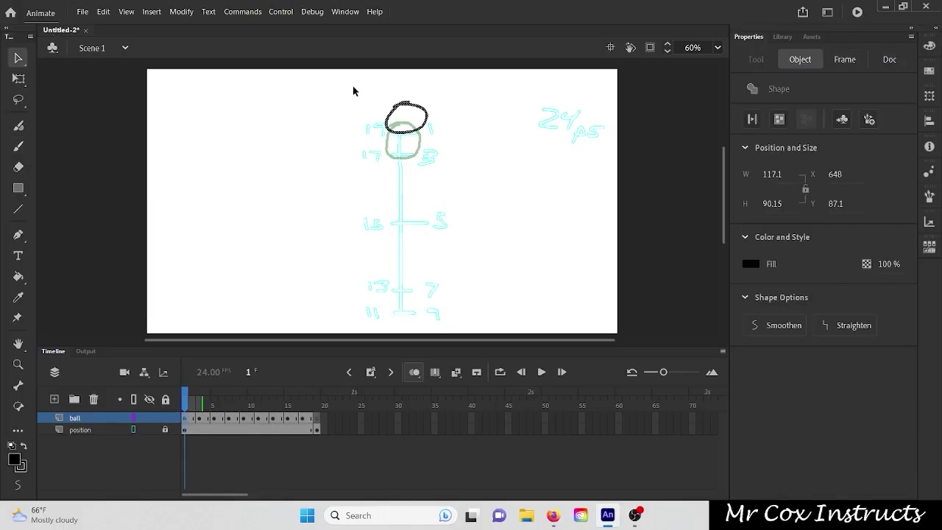
pyautogui.moveTo(372, 94); pyautogui.dragTo(446, 148)
pyautogui.click(104, 12)
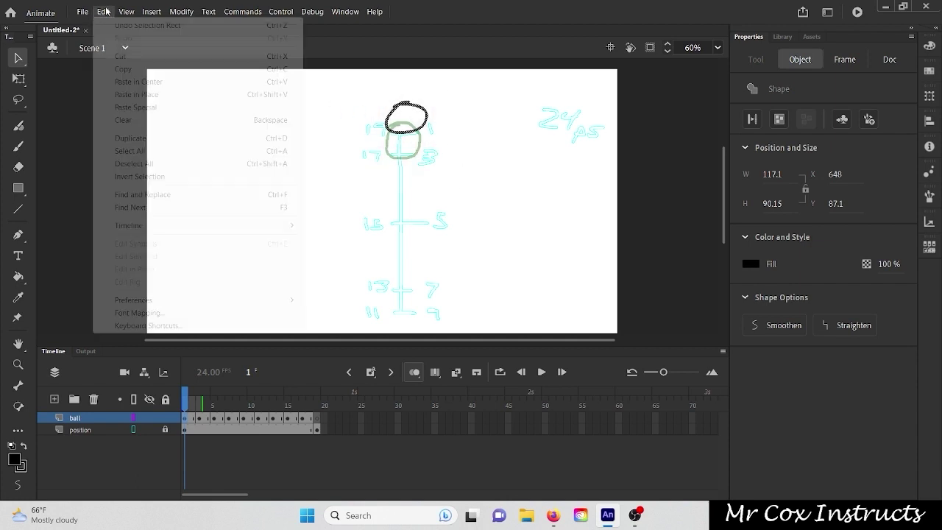
pyautogui.click(133, 66)
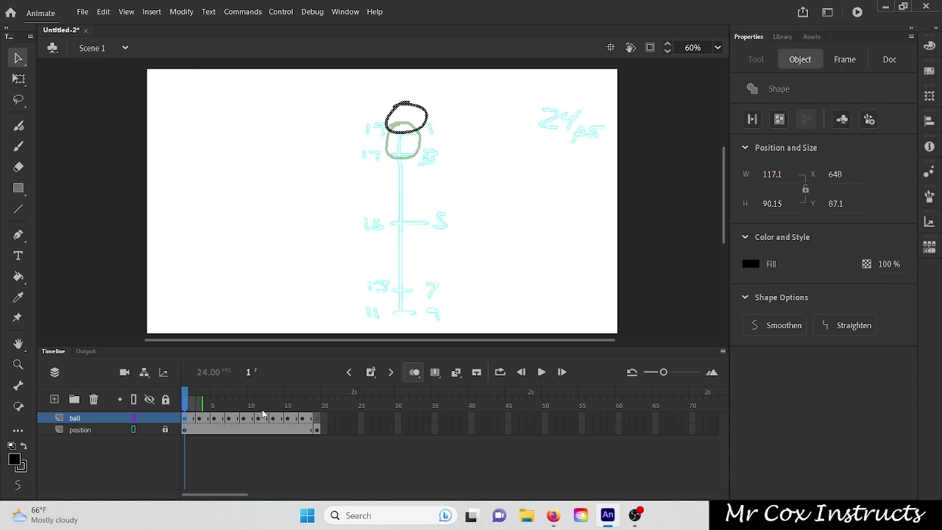
pyautogui.click(318, 418)
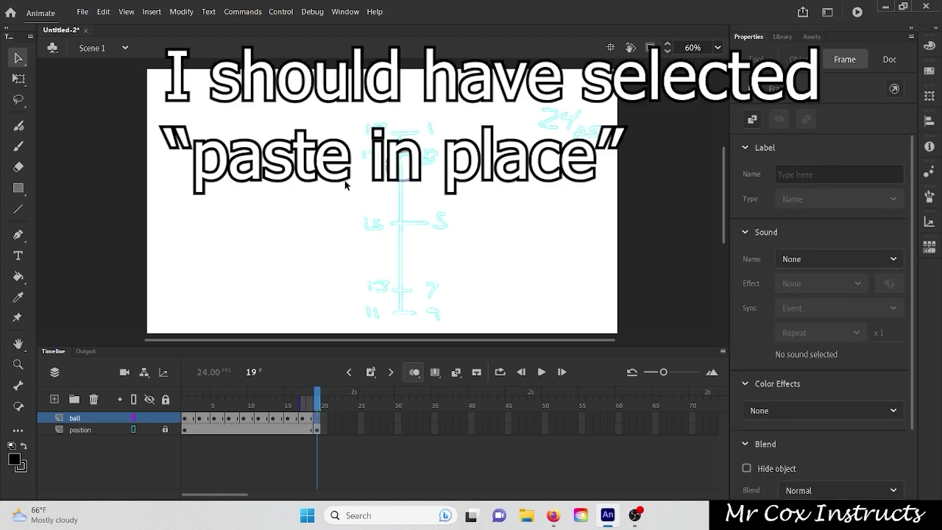
pyautogui.hotkey('ctrl', 'v')
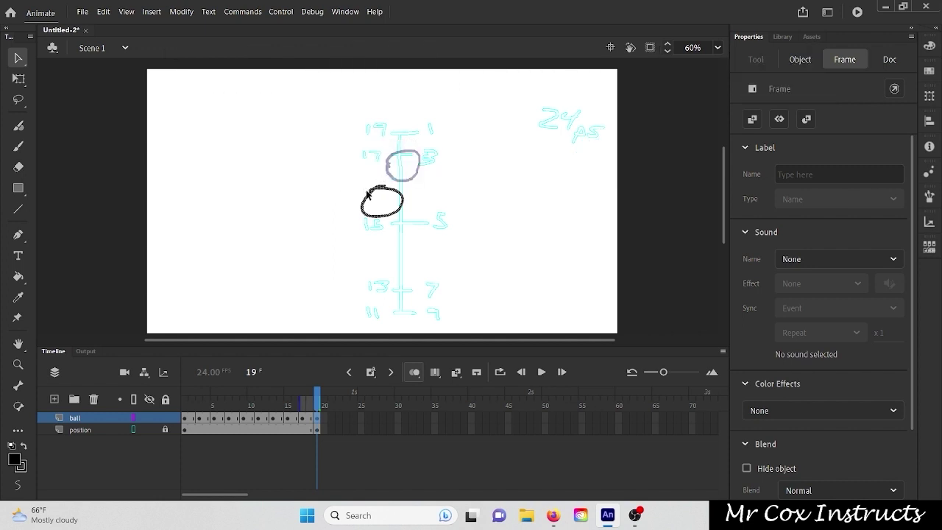
pyautogui.moveTo(368, 193); pyautogui.dragTo(402, 125)
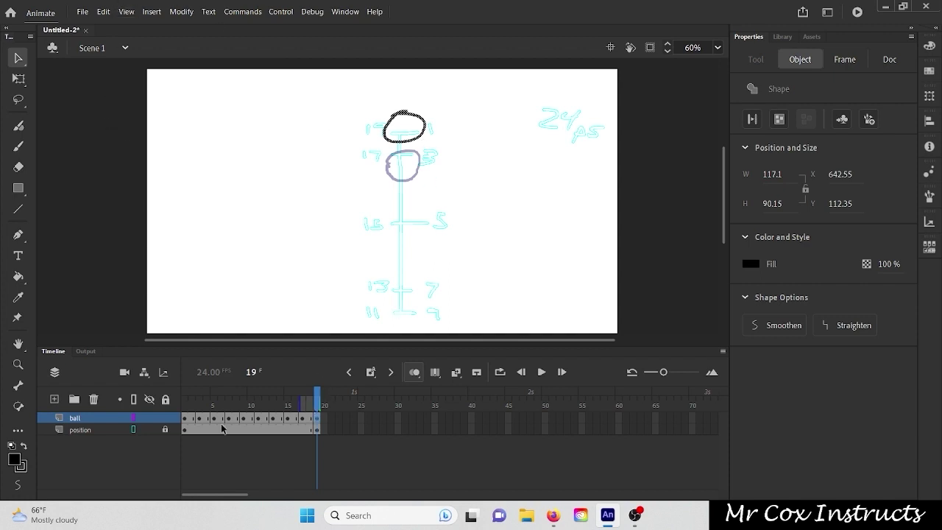
# Turn off onion skinning and play the ball animation through once.
pyautogui.click(545, 372)
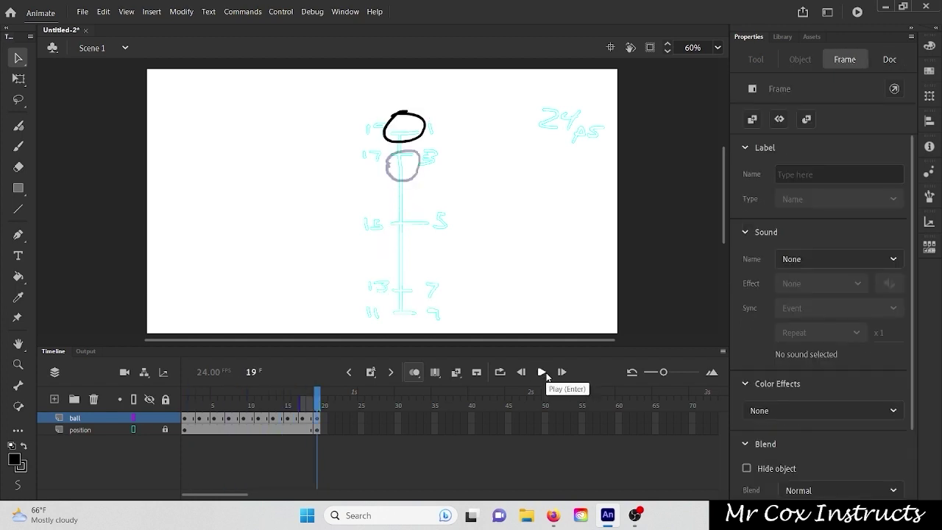
pyautogui.click(545, 374)
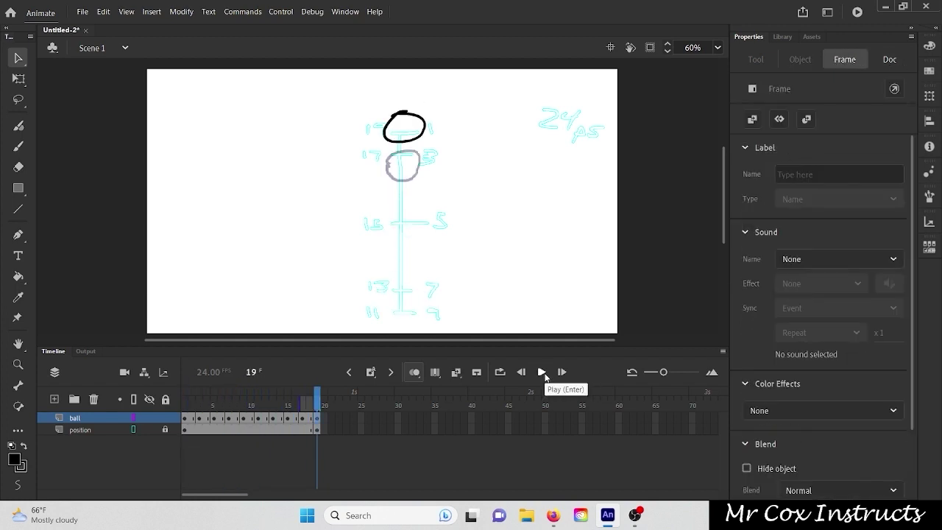
pyautogui.click(543, 373)
pyautogui.click(321, 445)
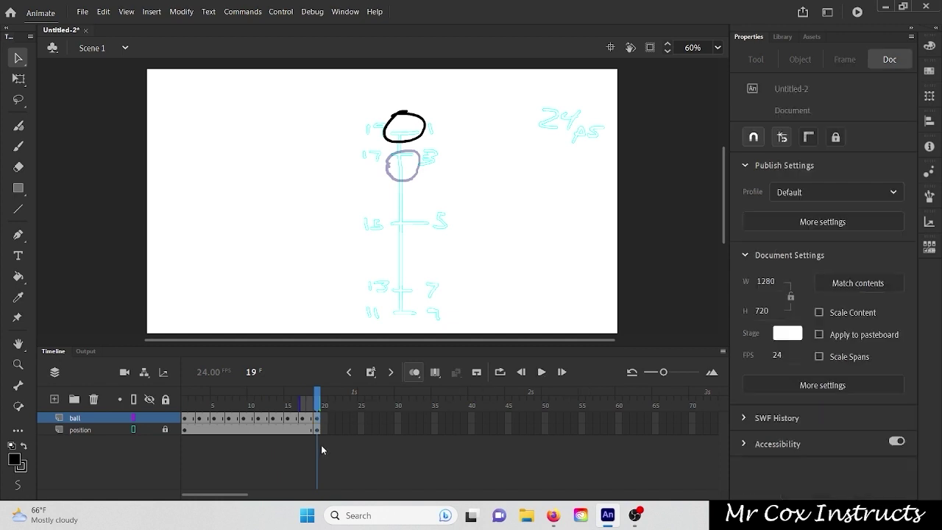
pyautogui.click(419, 374)
pyautogui.click(543, 373)
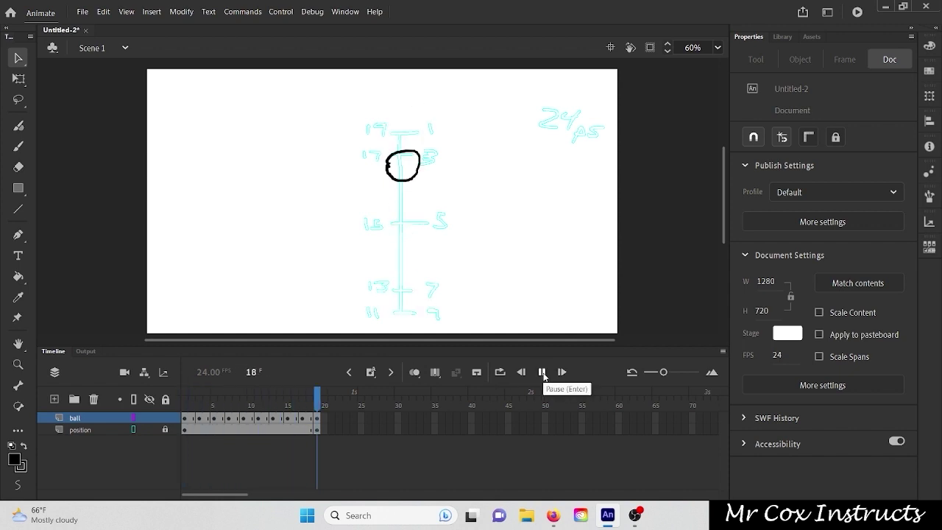
pyautogui.click(542, 373)
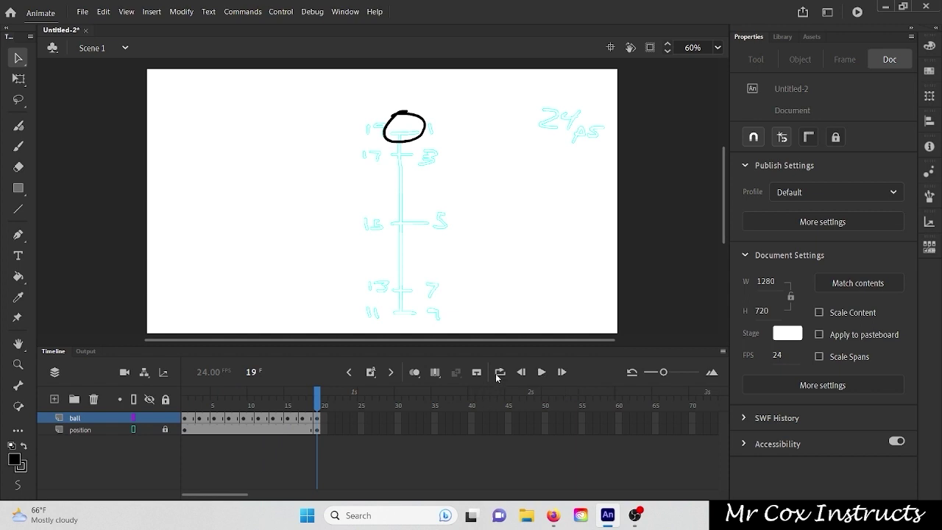
# Enable loop playback with a range covering frames 1 to 19, play the looping bounce, and stop it.
pyautogui.click(499, 373)
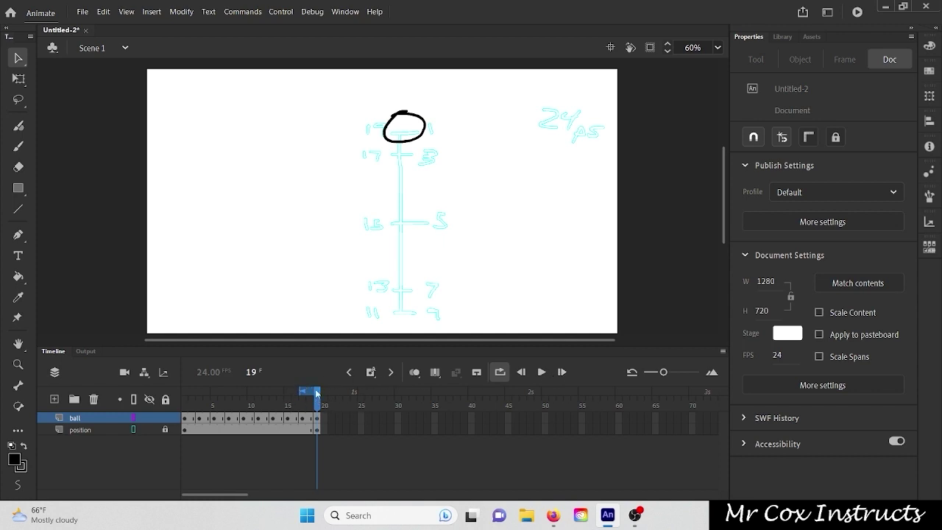
pyautogui.moveTo(302, 391); pyautogui.dragTo(184, 390)
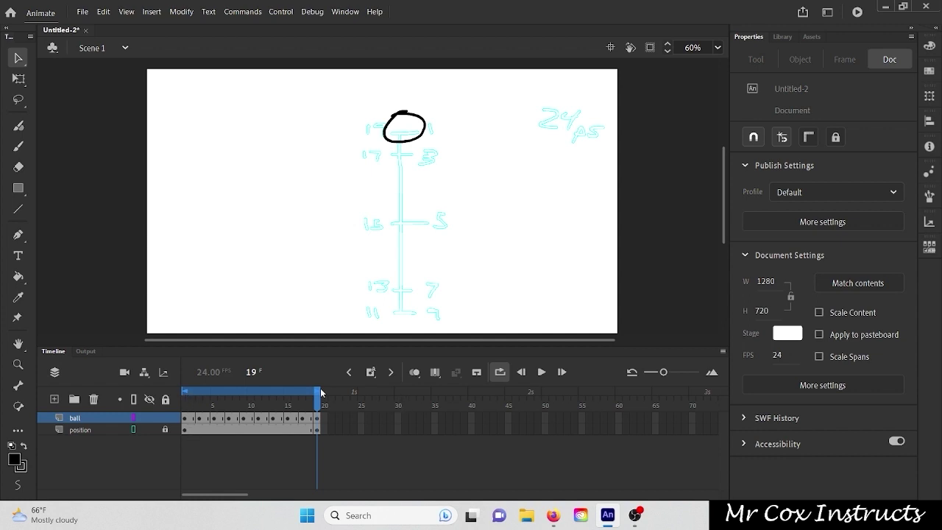
pyautogui.click(500, 374)
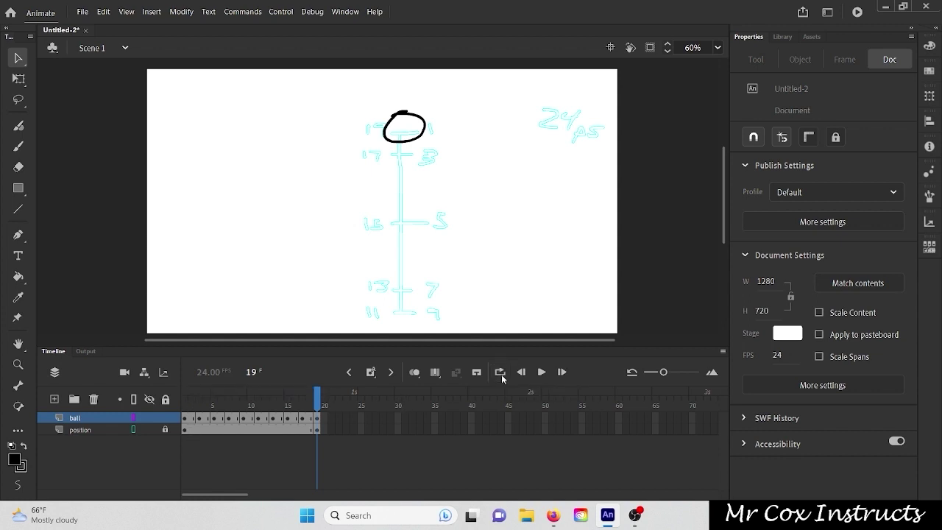
pyautogui.click(503, 375)
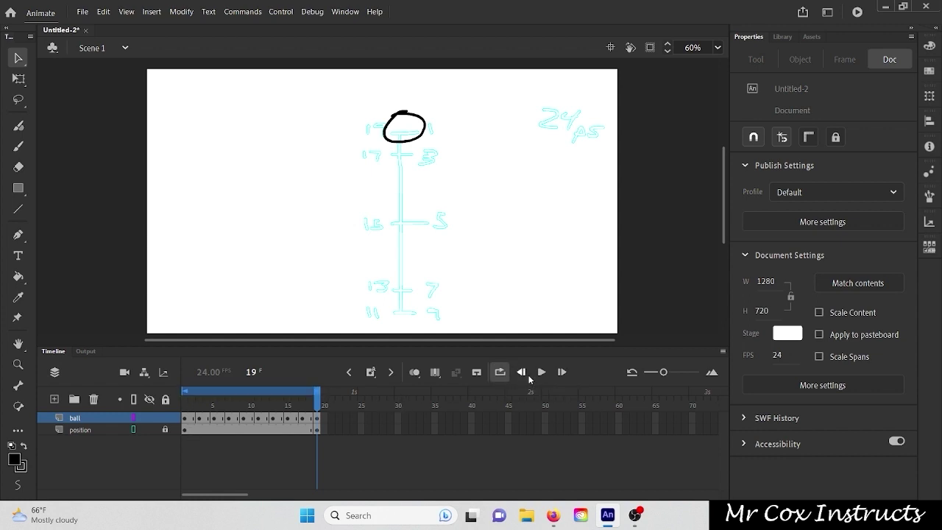
pyautogui.click(541, 373)
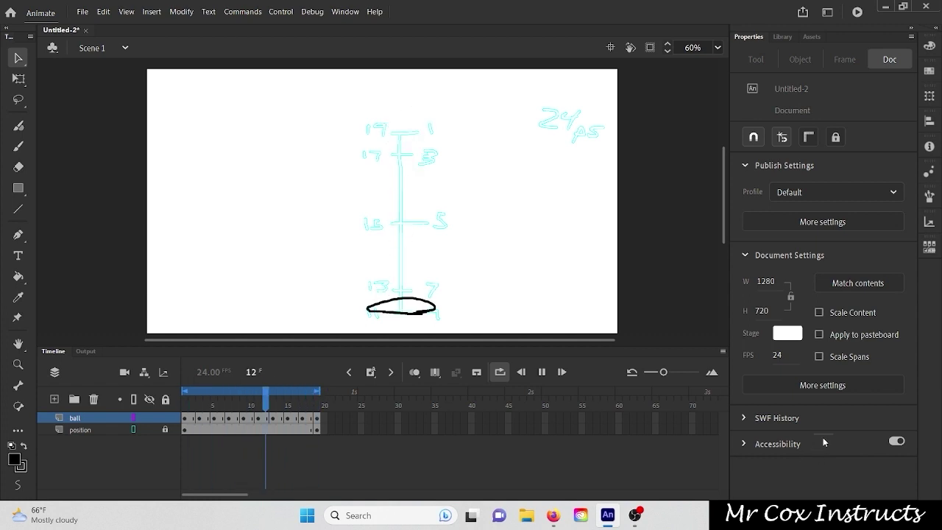
pyautogui.click(543, 373)
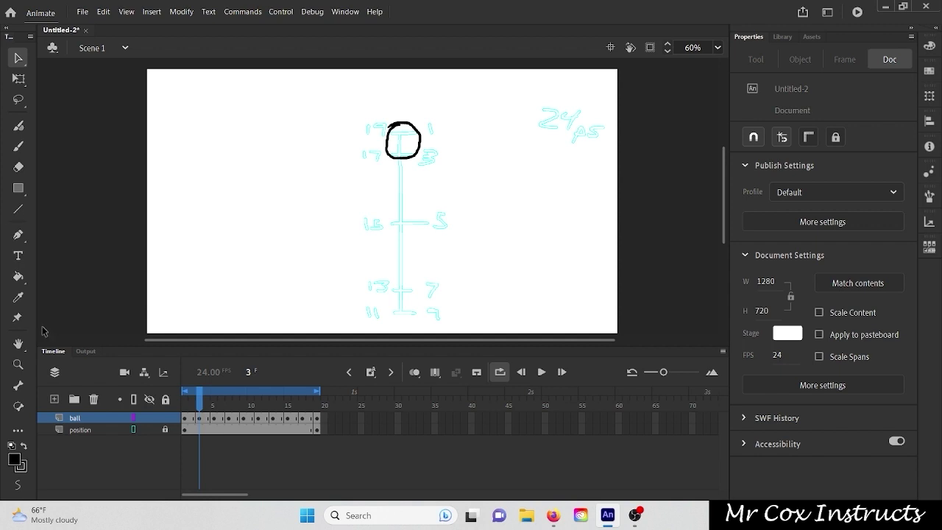
# Unlock the position layer and add the animator's name as 42 pt static text in the stage's lower-left corner in frame 1.
pyautogui.click(185, 431)
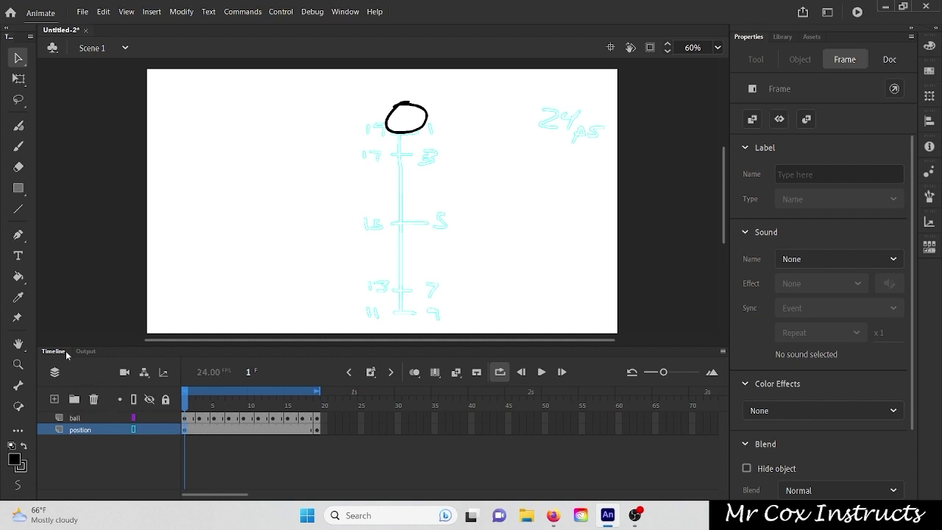
pyautogui.click(19, 256)
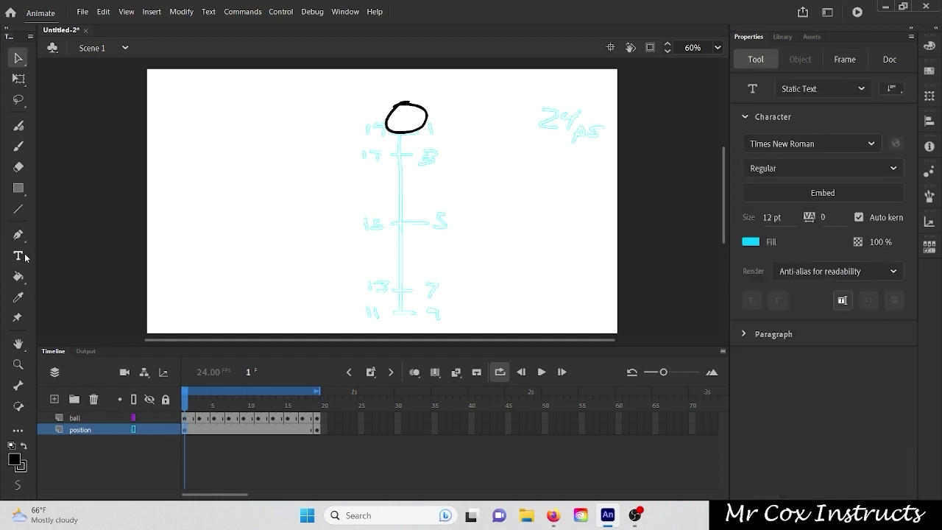
pyautogui.click(178, 309)
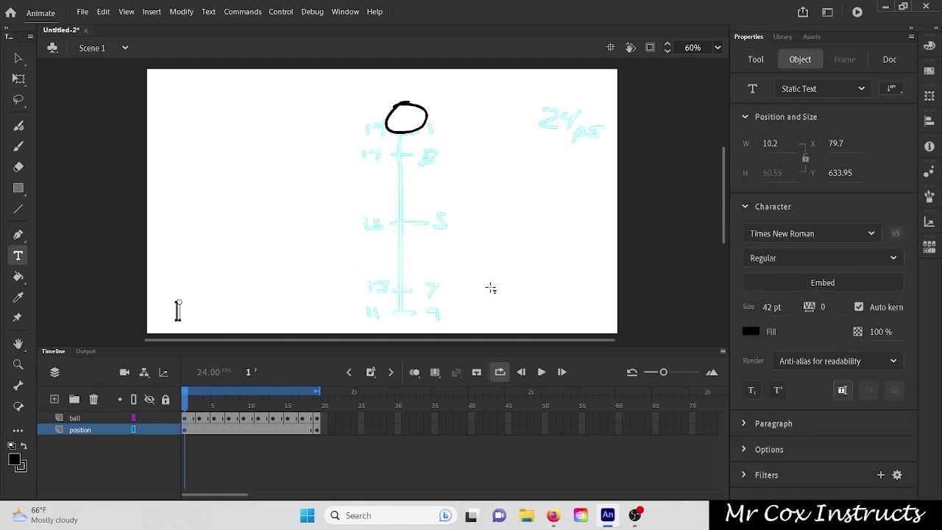
pyautogui.write('Sage')
# Play back the loop to check the name text, inspect frame 19 of the position layer, and return to frame 1.
pyautogui.click(236, 404)
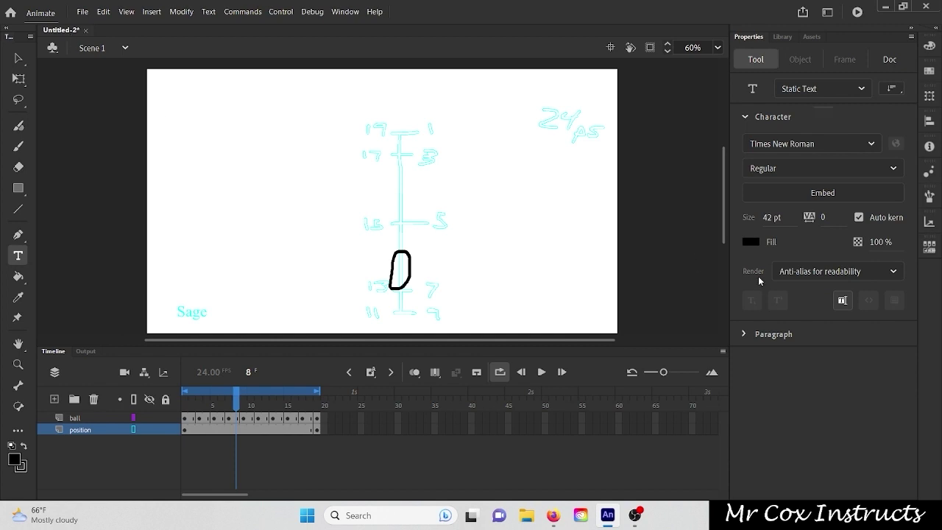
pyautogui.click(542, 374)
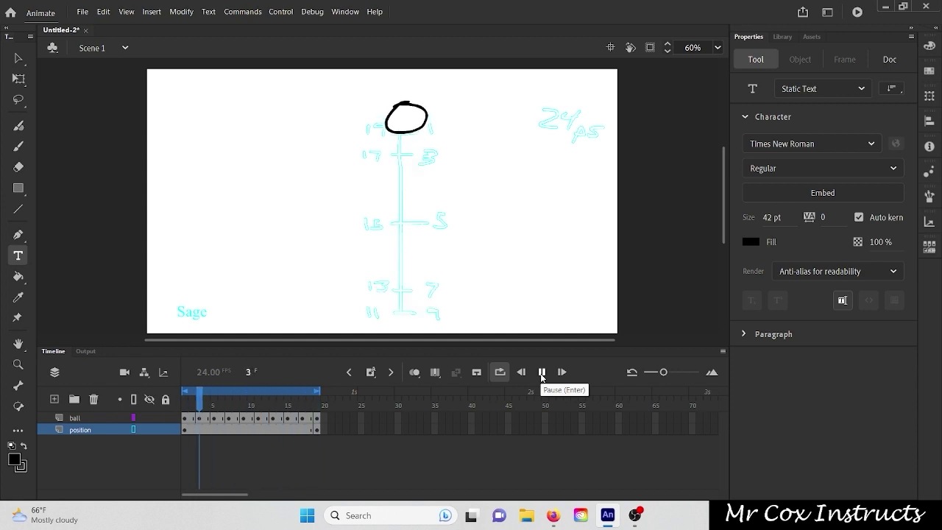
pyautogui.click(541, 374)
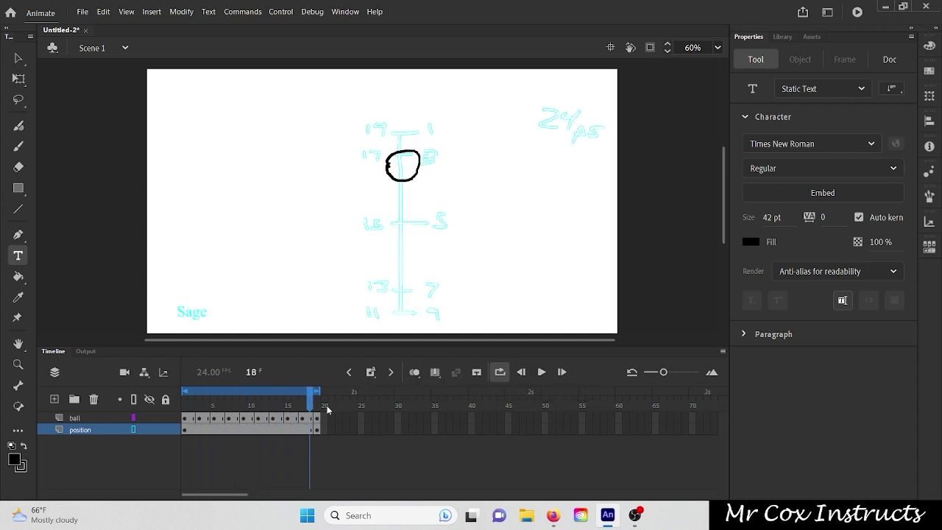
pyautogui.click(317, 431)
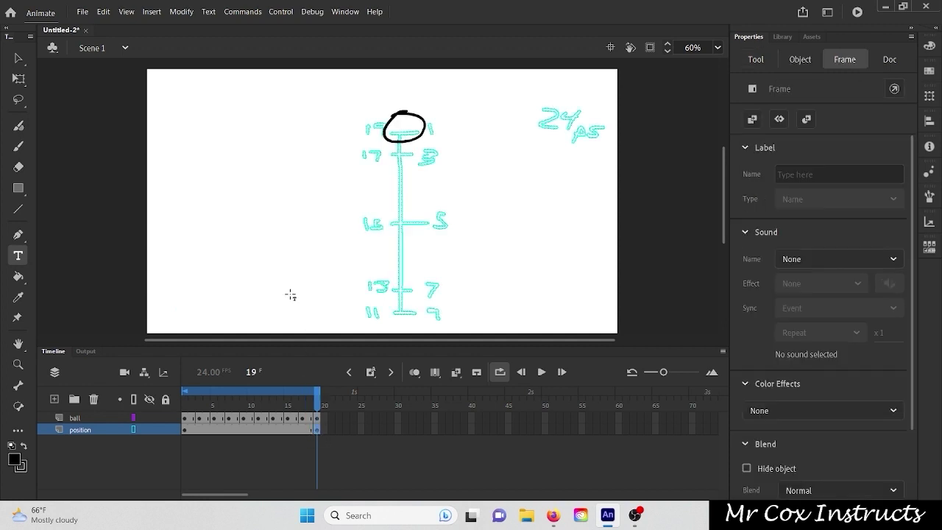
pyautogui.press('Home')
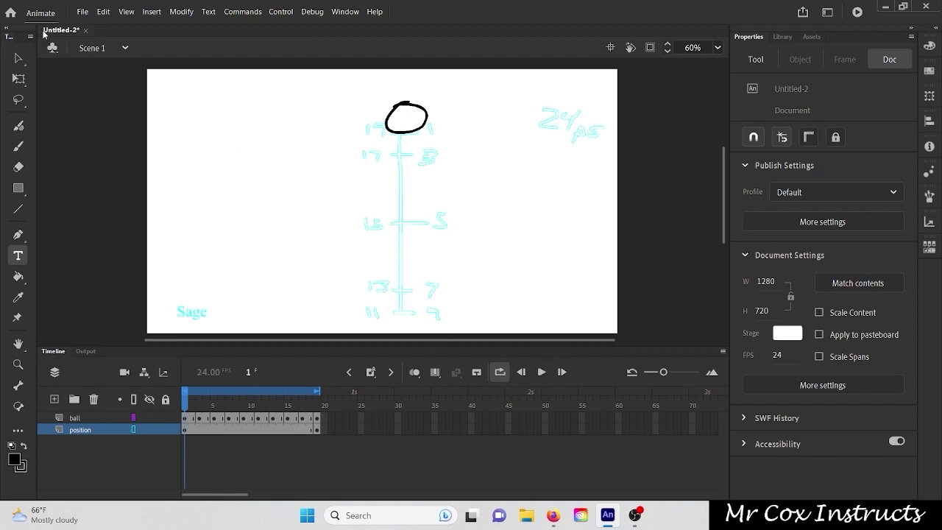
# Save the animation in Documents as an Animate document named "tutorial ball bounce" followed by the author's abbreviated name.
pyautogui.click(82, 12)
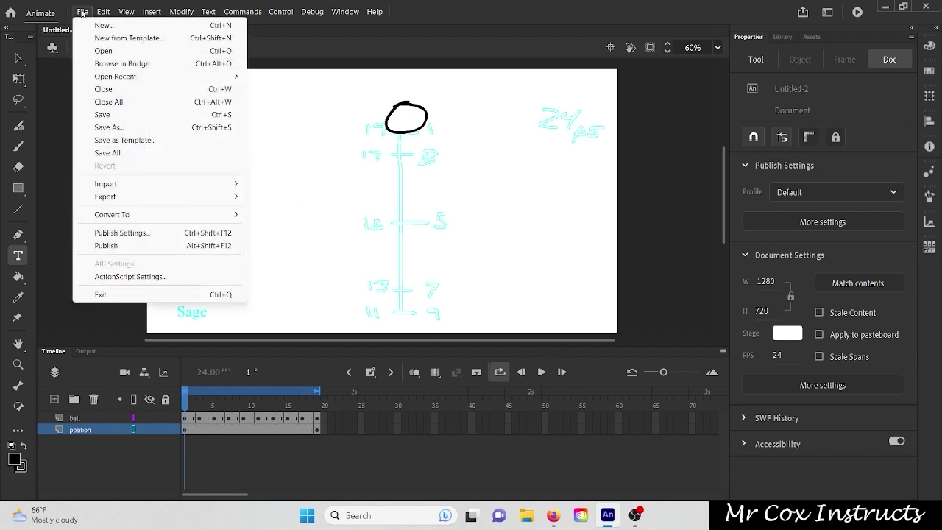
pyautogui.click(141, 131)
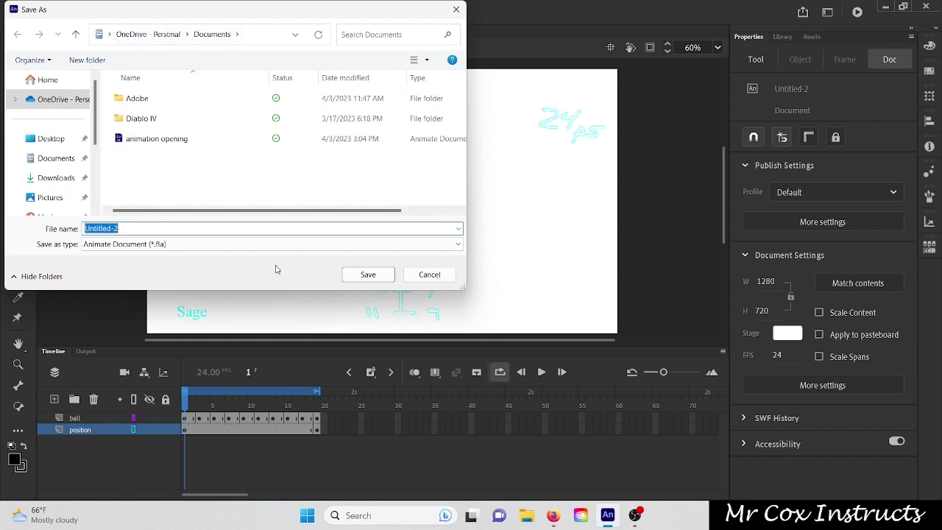
pyautogui.write('de')
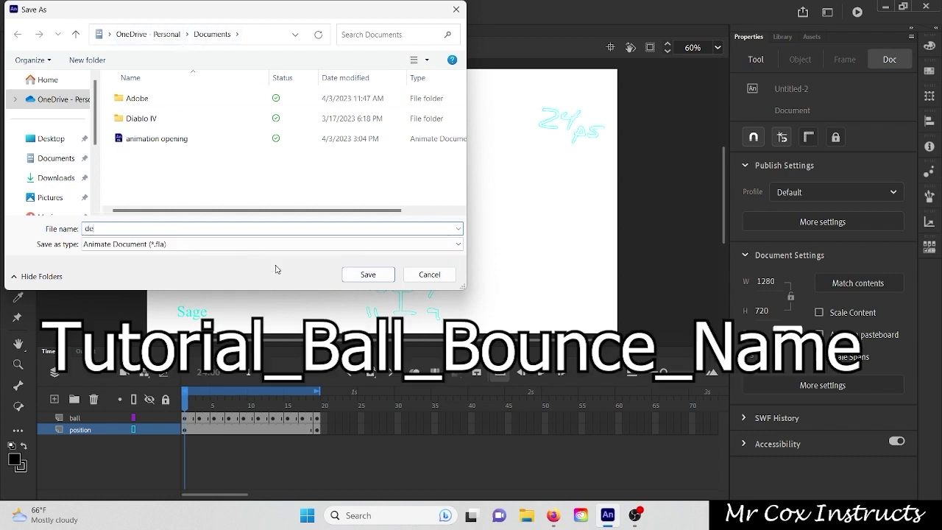
pyautogui.press('BackSpace')
pyautogui.press('BackSpace')
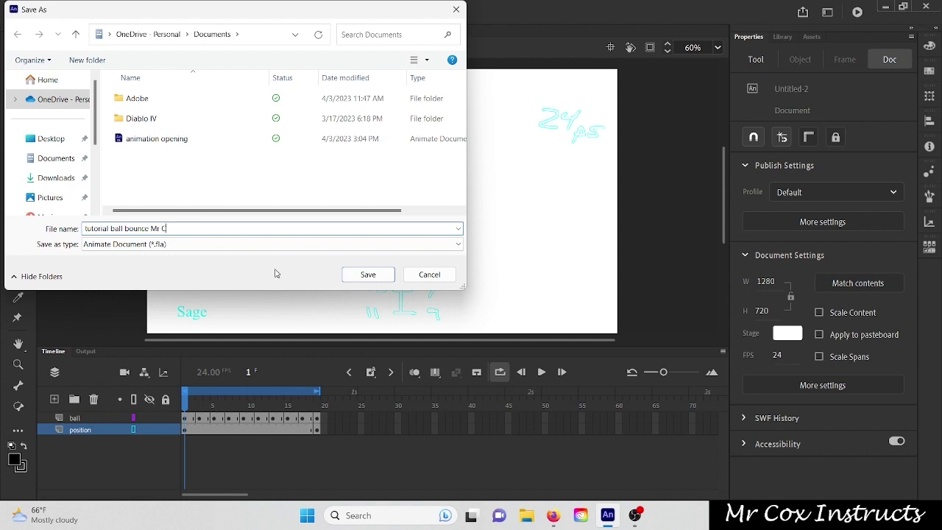
pyautogui.press('Return')
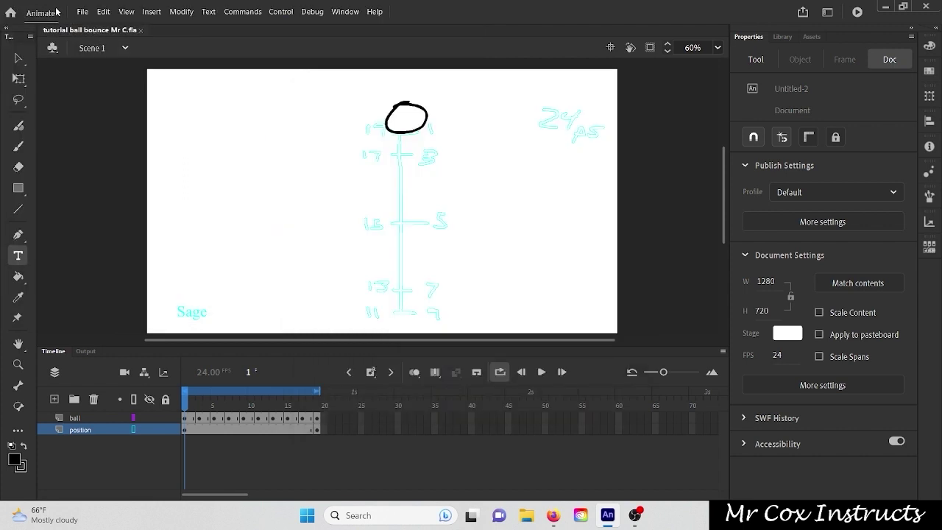
# Export the animation as an animated GIF at 1280 by 720 px with 256 colours, saving it in Documents under the suggested file name.
pyautogui.click(83, 11)
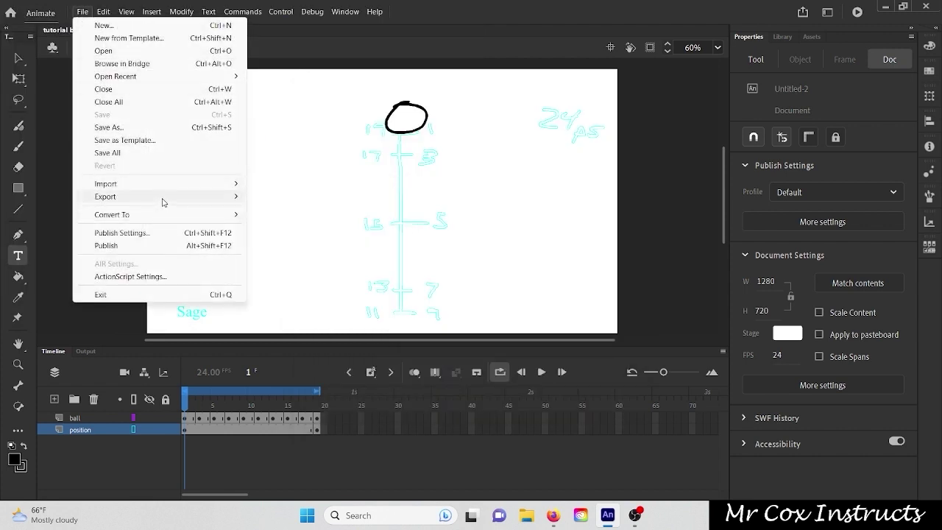
pyautogui.moveTo(163, 200)
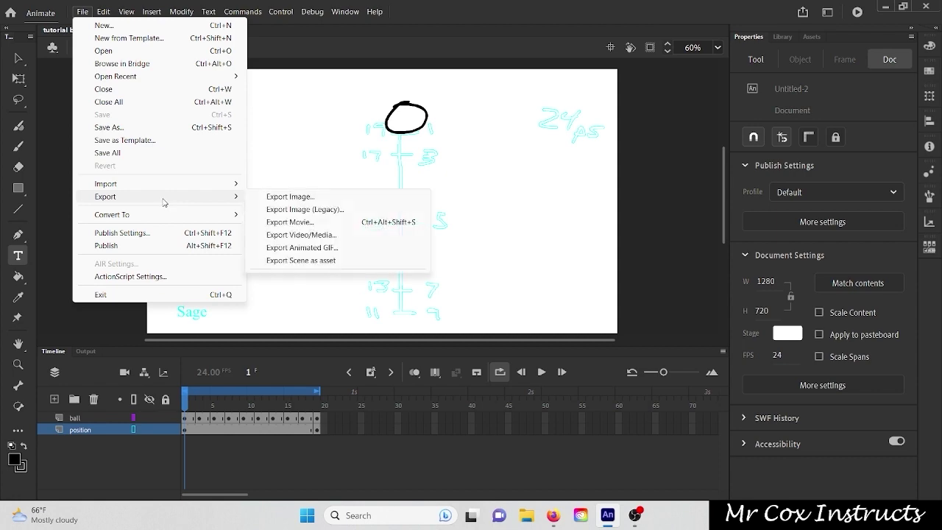
pyautogui.click(308, 248)
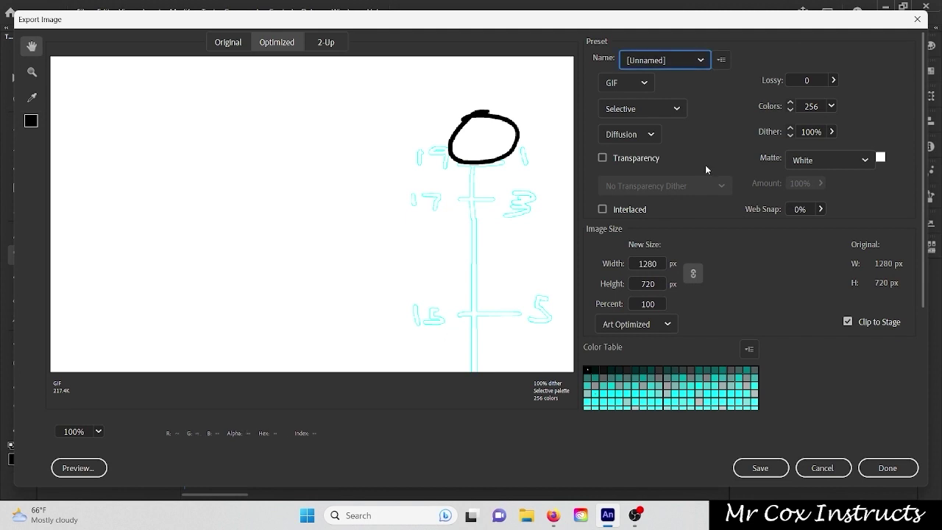
pyautogui.click(761, 468)
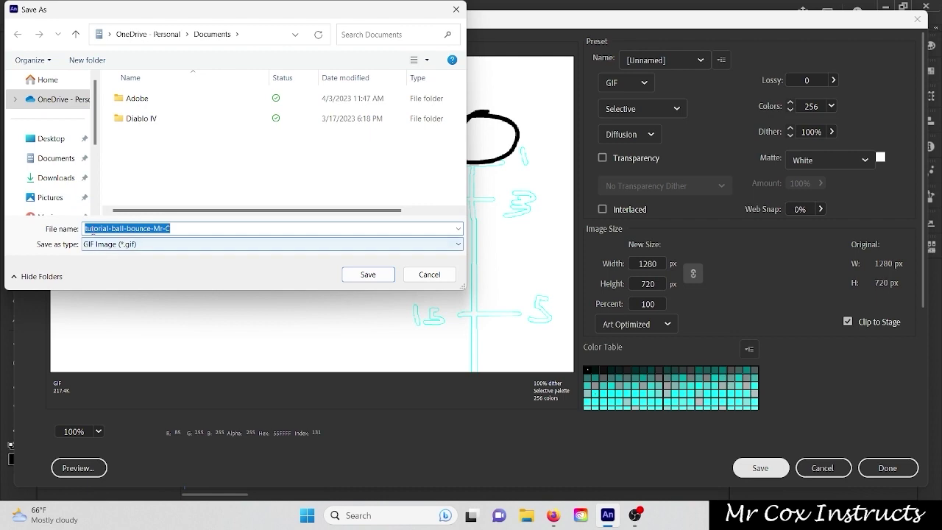
pyautogui.click(391, 281)
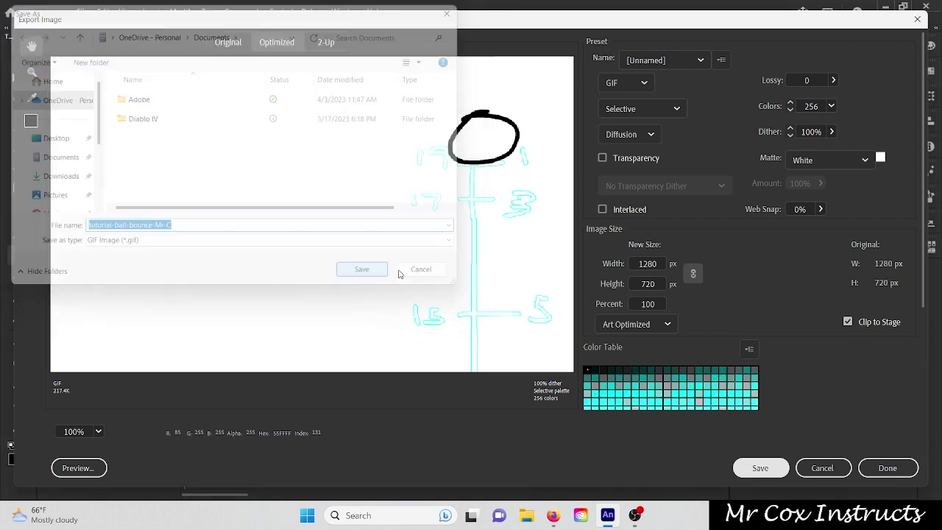
# Switch to File Explorer, open the exported ball bounce GIF from Documents to check its playback, and close the image viewer.
pyautogui.press('super+e')
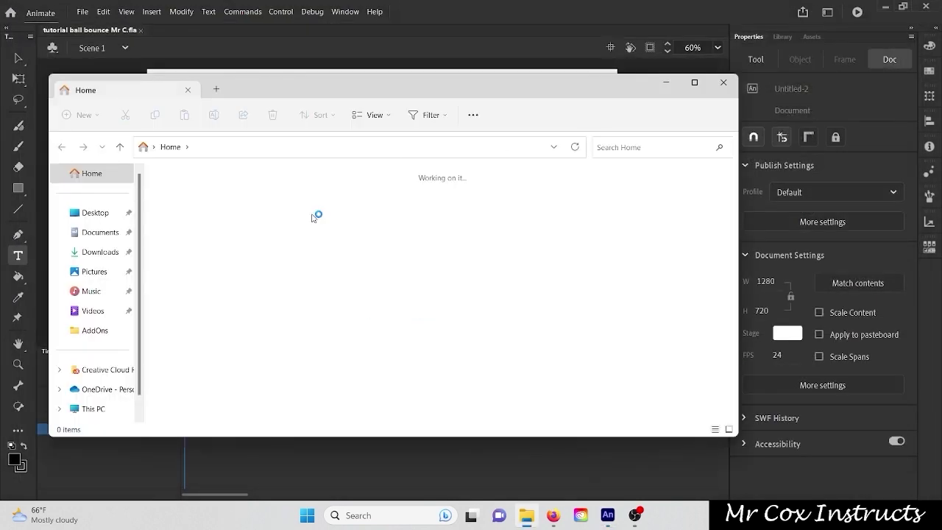
pyautogui.click(102, 231)
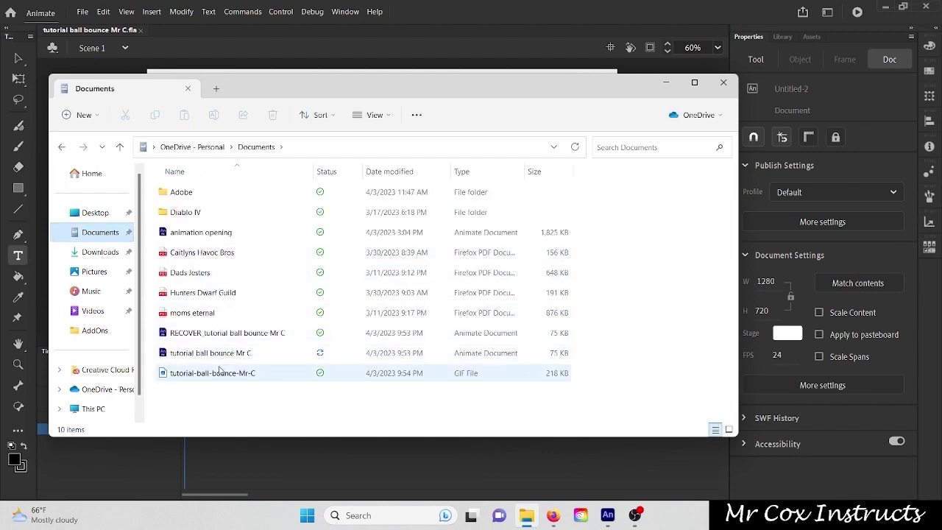
pyautogui.doubleClick(187, 377)
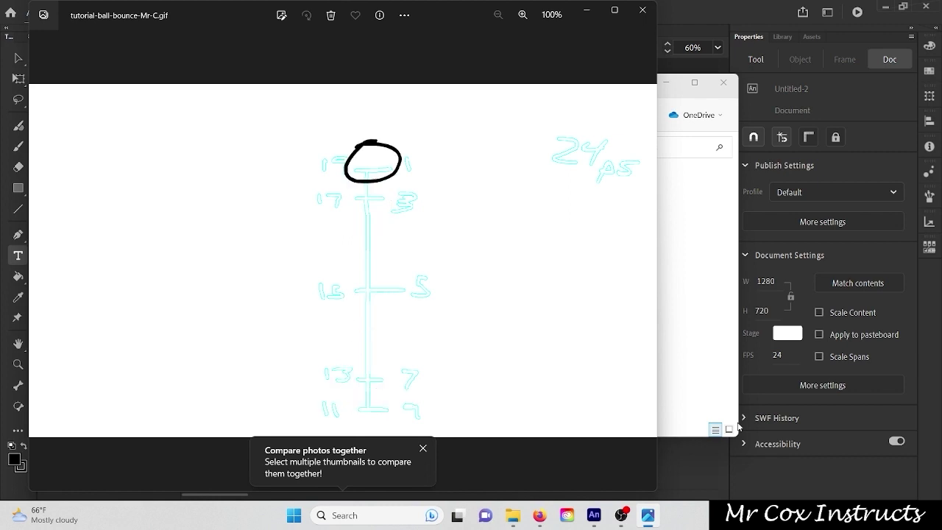
pyautogui.click(643, 9)
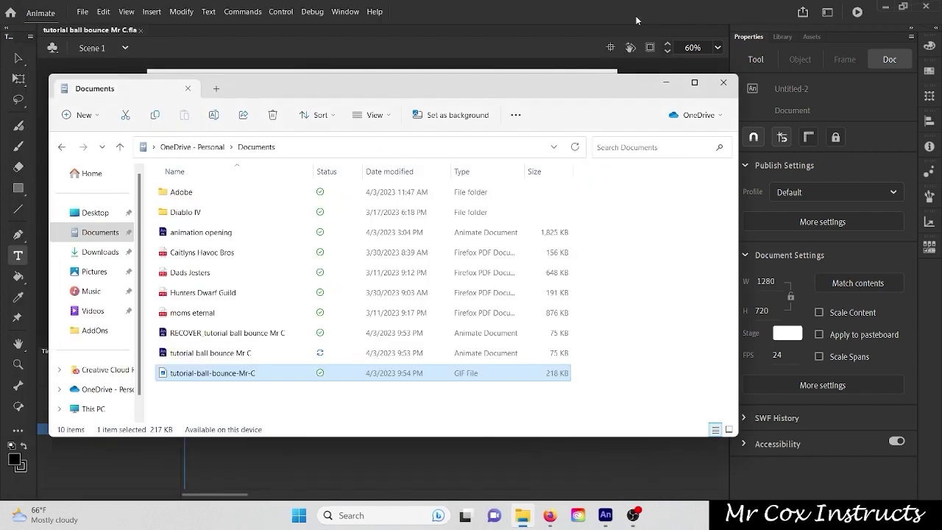